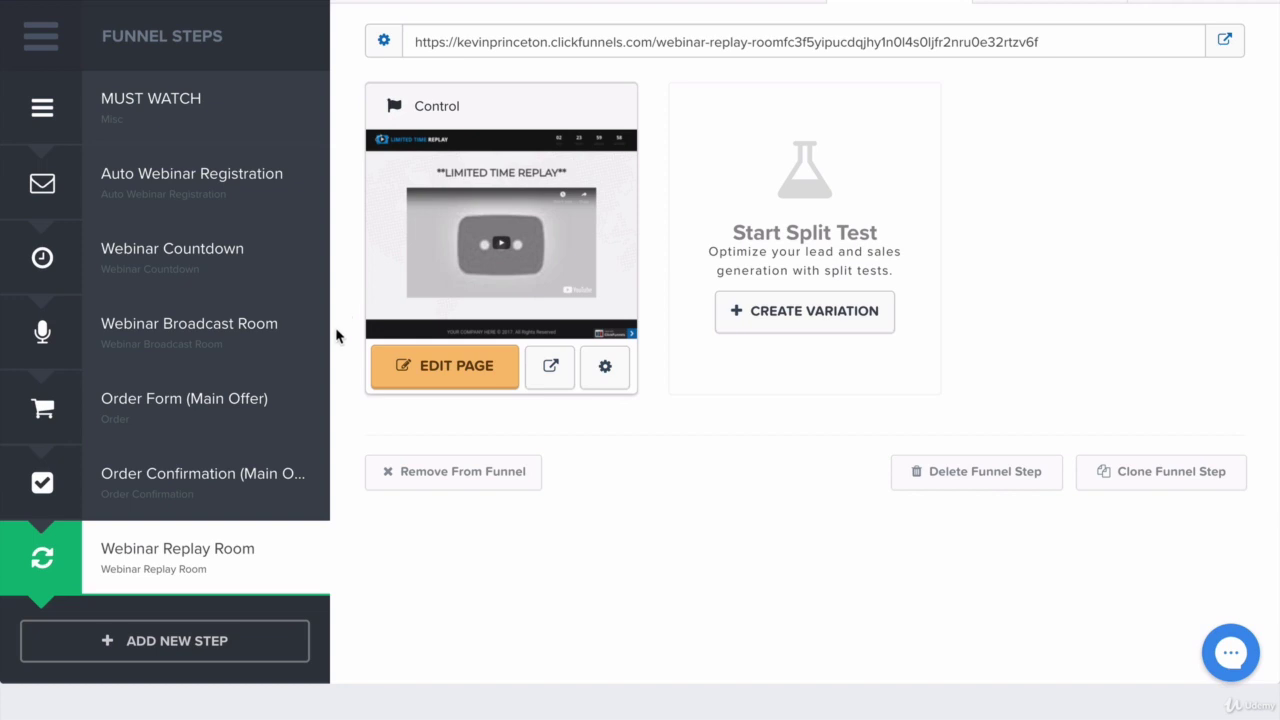
{"action": "mouse_move", "coordinate": [270, 553]}
{"action": "mouse_move", "coordinate": [180, 588]}
{"action": "mouse_move", "coordinate": [170, 485]}
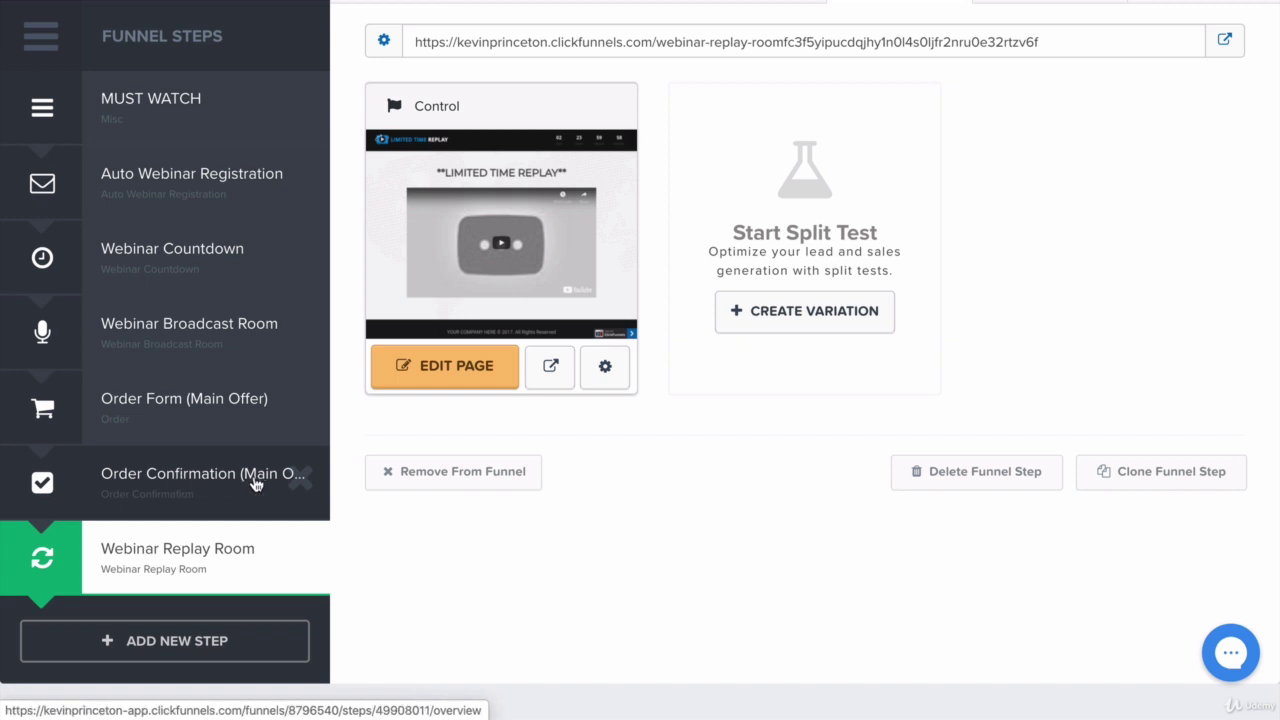
{"action": "mouse_move", "coordinate": [228, 567]}
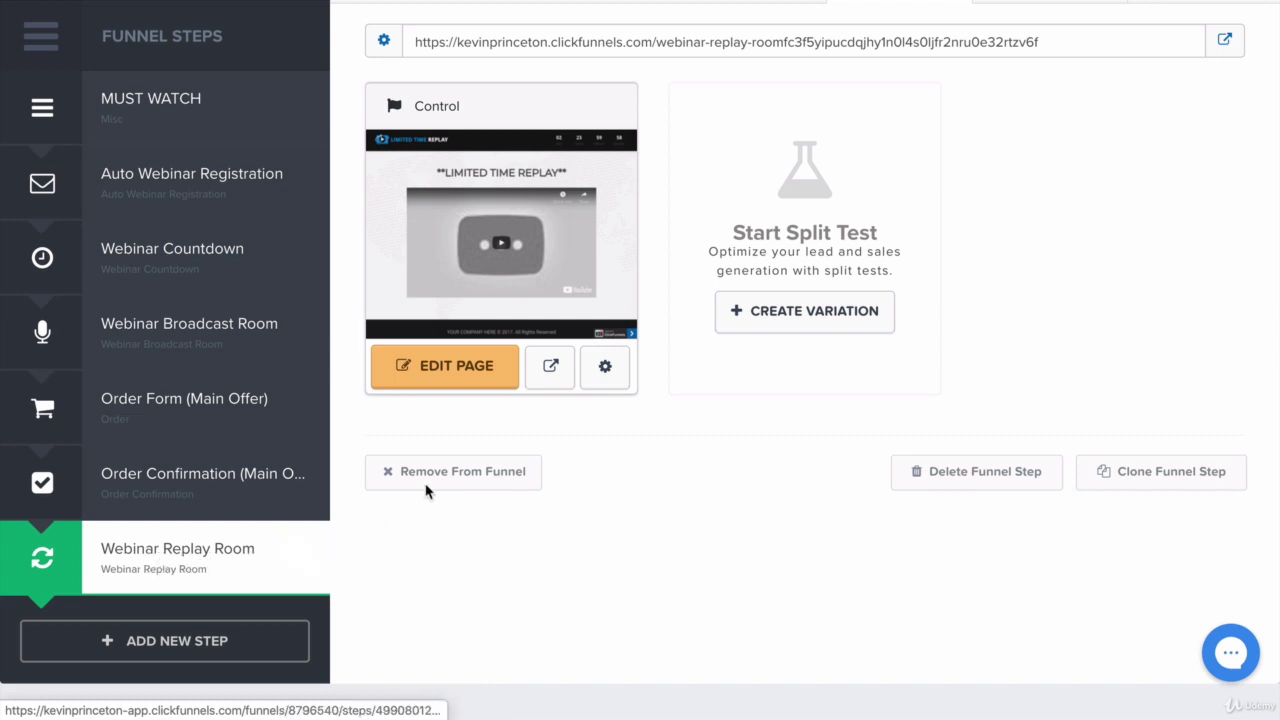
{"action": "mouse_move", "coordinate": [297, 323]}
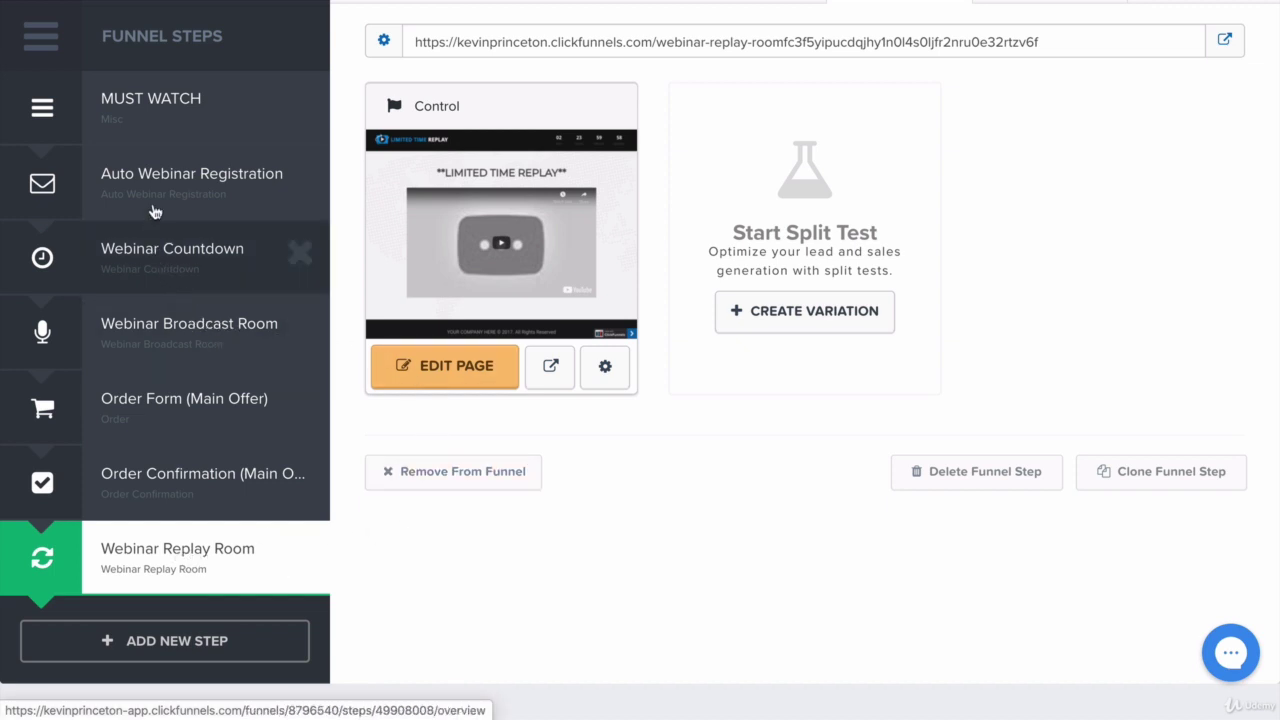
{"action": "mouse_move", "coordinate": [178, 190]}
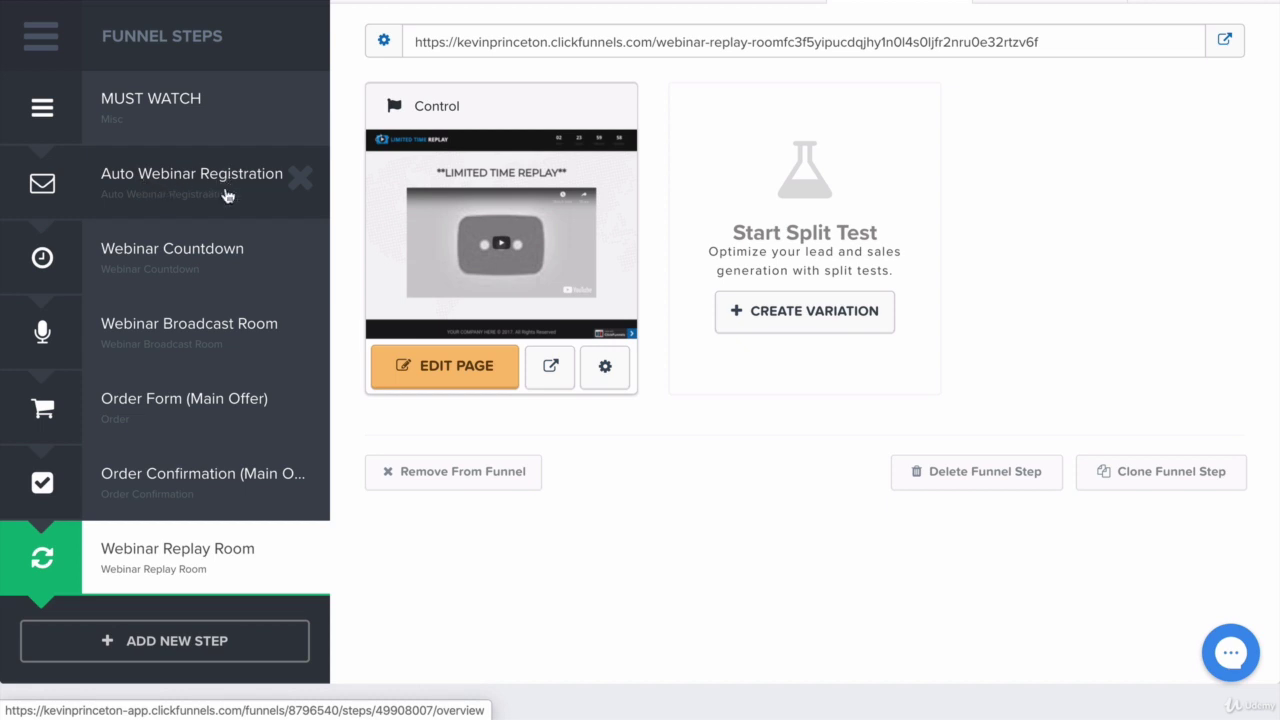
{"action": "mouse_move", "coordinate": [168, 245]}
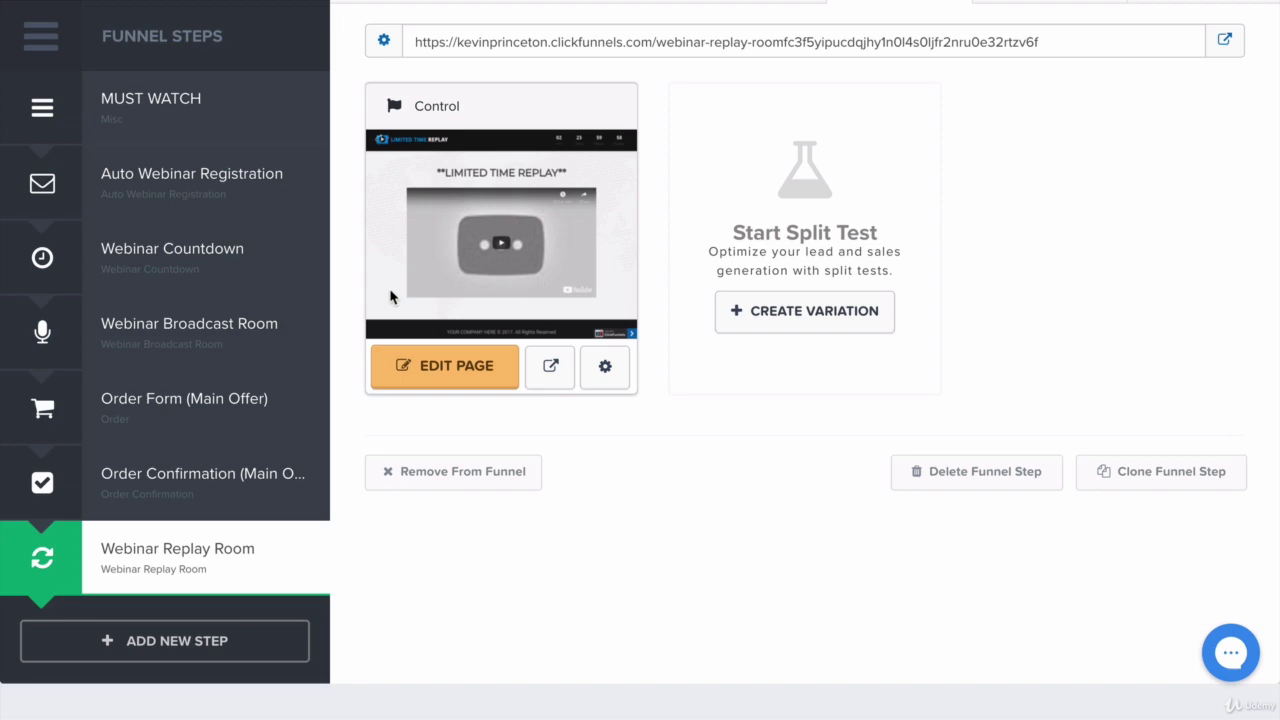
- Open the Webinar Replay Room's control page for editing and look over its overall layout
{"action": "left_click", "coordinate": [429, 366]}
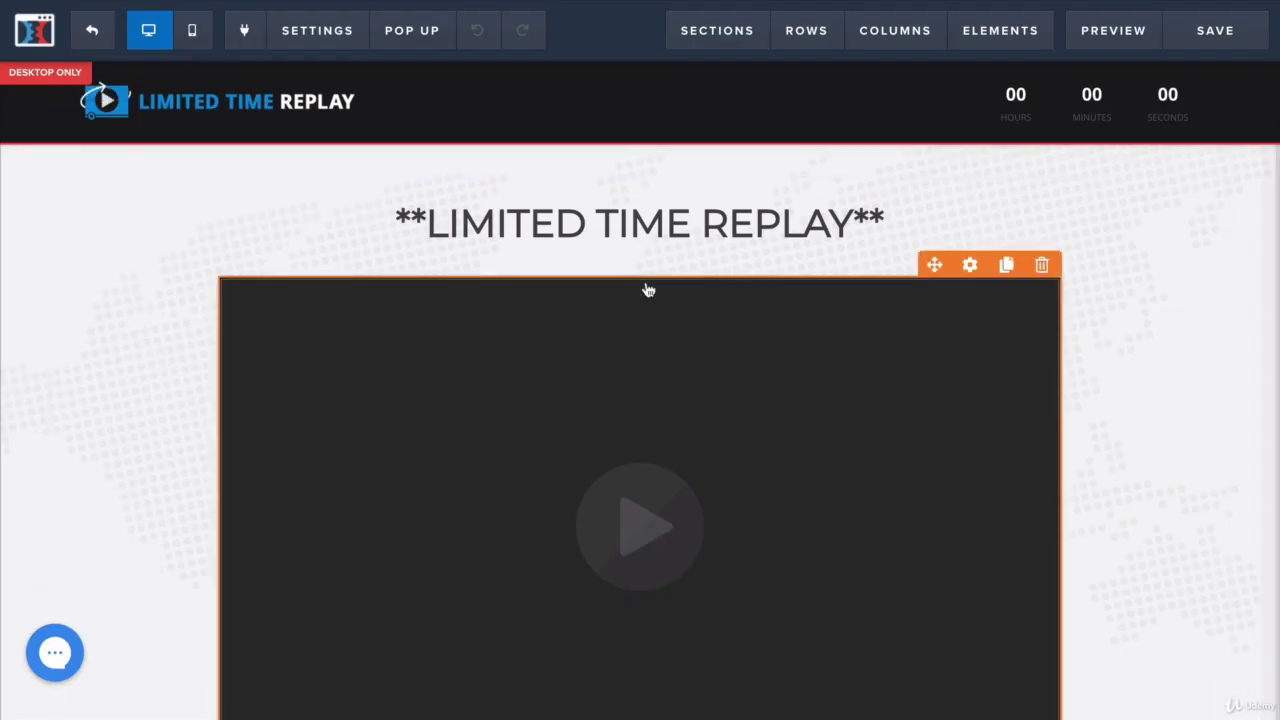
{"action": "scroll", "coordinate": [646, 287], "scroll_direction": "down", "scroll_amount": 7}
{"action": "scroll", "coordinate": [647, 289], "scroll_direction": "up", "scroll_amount": 5}
{"action": "scroll", "coordinate": [647, 289], "scroll_direction": "up", "scroll_amount": 3}
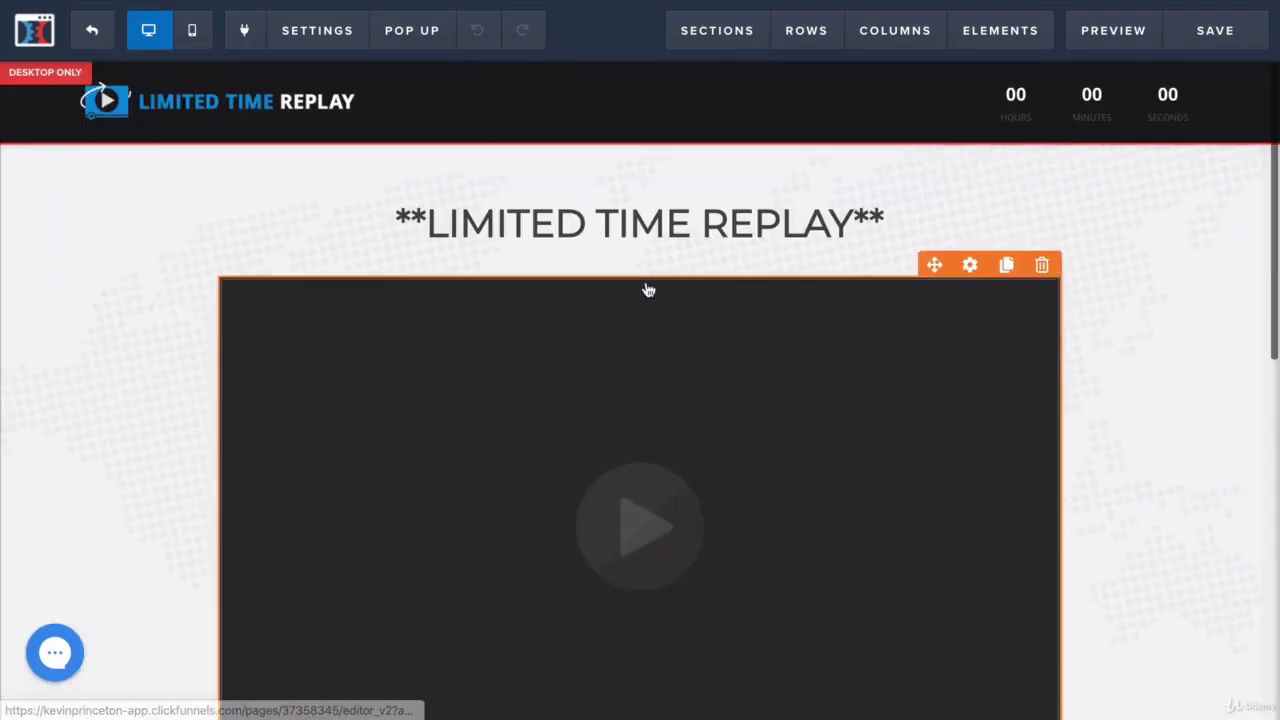
{"action": "scroll", "coordinate": [647, 289], "scroll_direction": "down", "scroll_amount": 8}
{"action": "scroll", "coordinate": [647, 289], "scroll_direction": "up", "scroll_amount": 5}
{"action": "scroll", "coordinate": [647, 289], "scroll_direction": "up", "scroll_amount": 3}
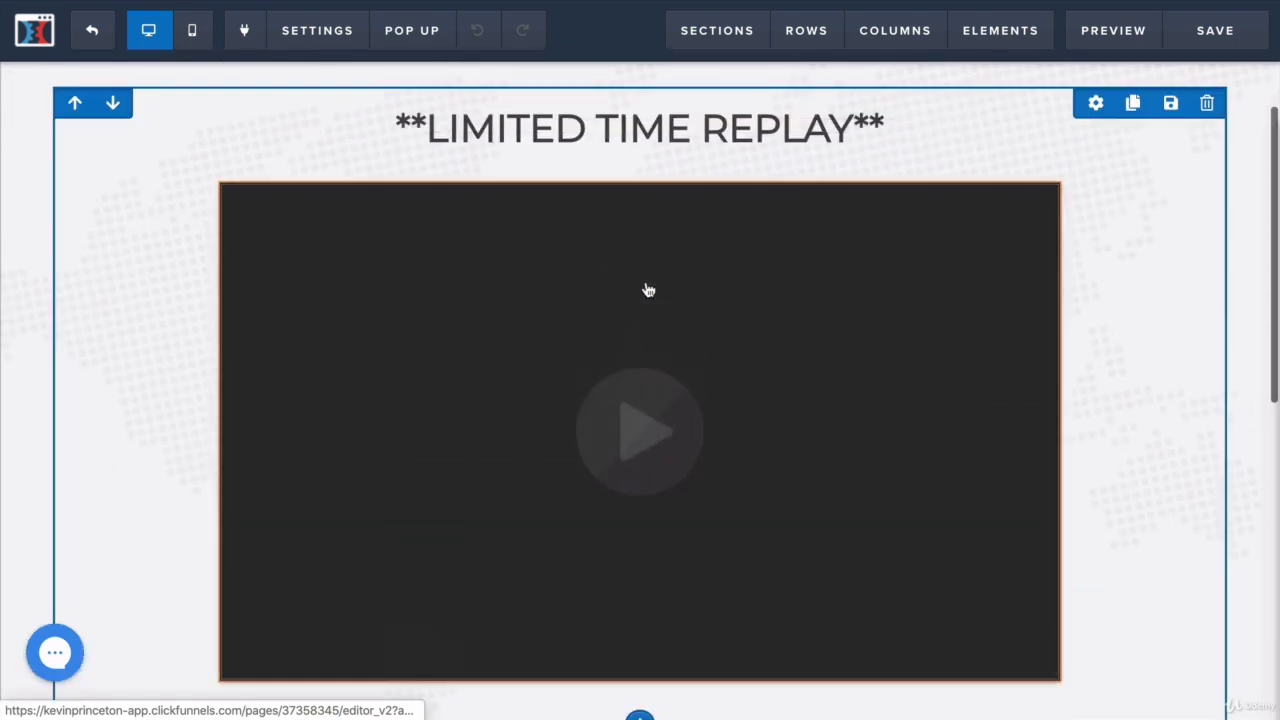
{"action": "scroll", "coordinate": [647, 289], "scroll_direction": "down", "scroll_amount": 1}
{"action": "scroll", "coordinate": [647, 289], "scroll_direction": "up", "scroll_amount": 2}
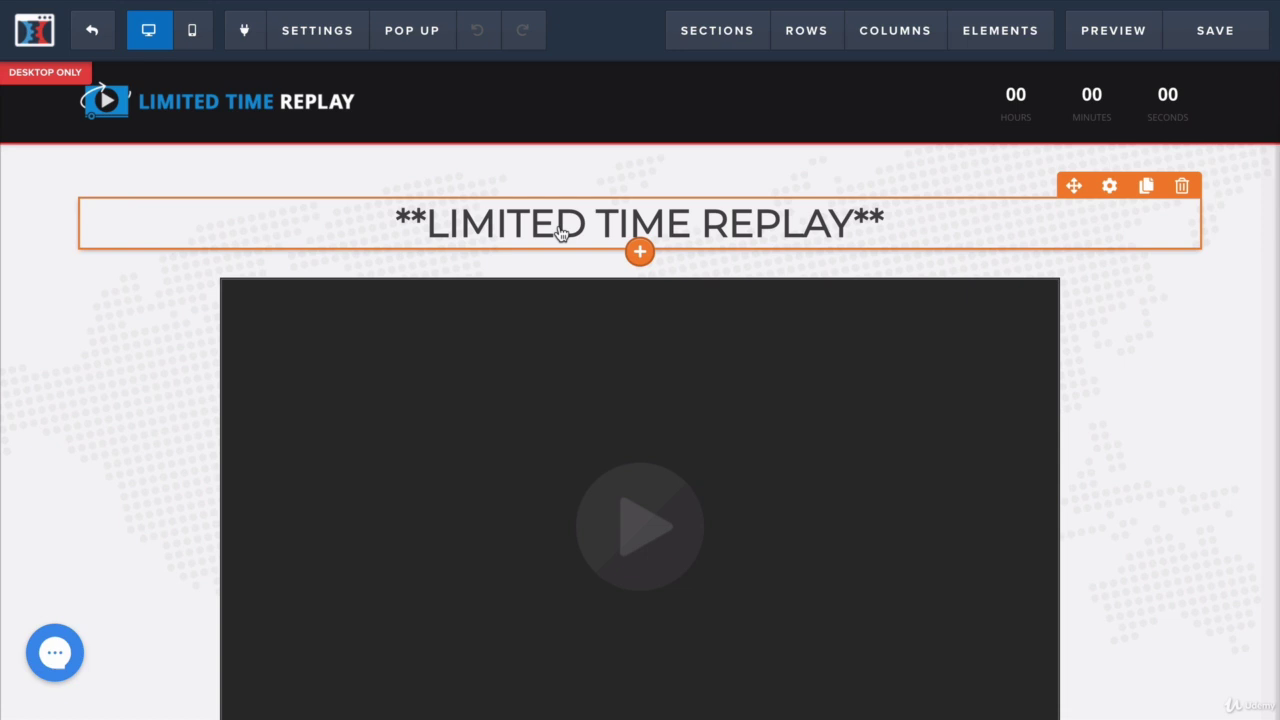
{"action": "scroll", "coordinate": [200, 106], "scroll_direction": "up", "scroll_amount": 1}
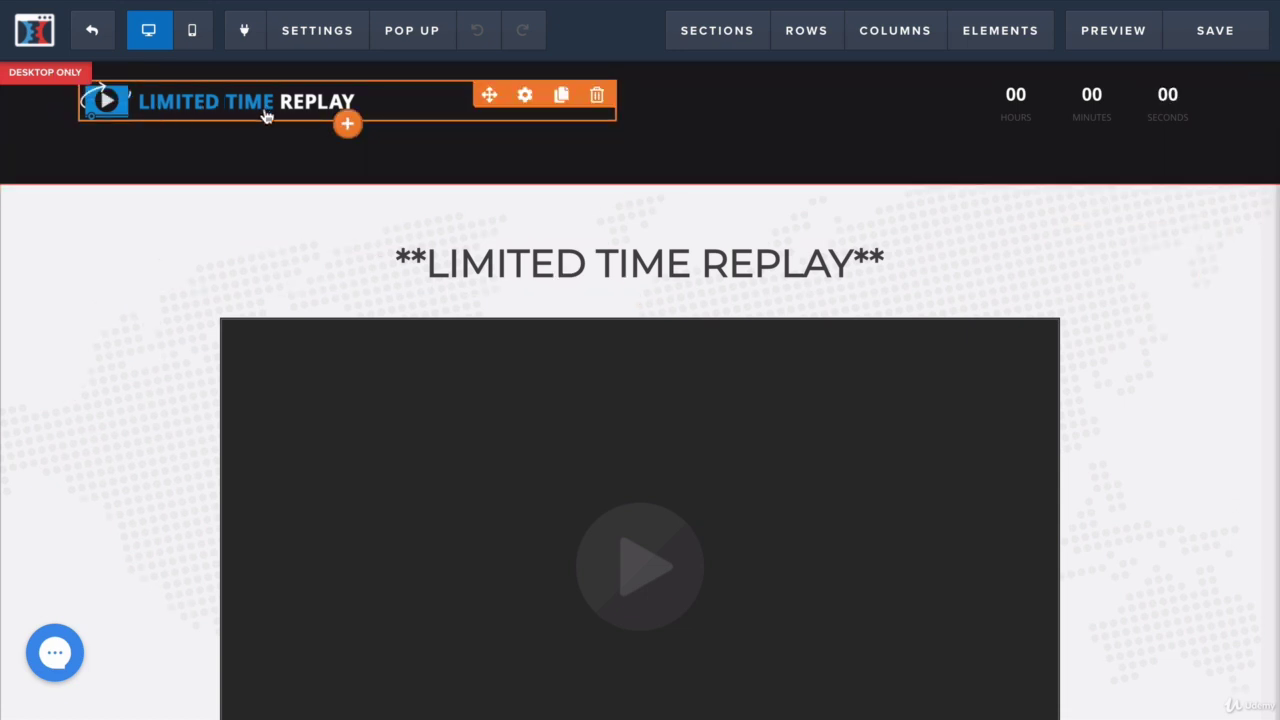
- Examine the replay page's header logo, countdown timer and headline
{"action": "scroll", "coordinate": [51, 363], "scroll_direction": "down", "scroll_amount": 4}
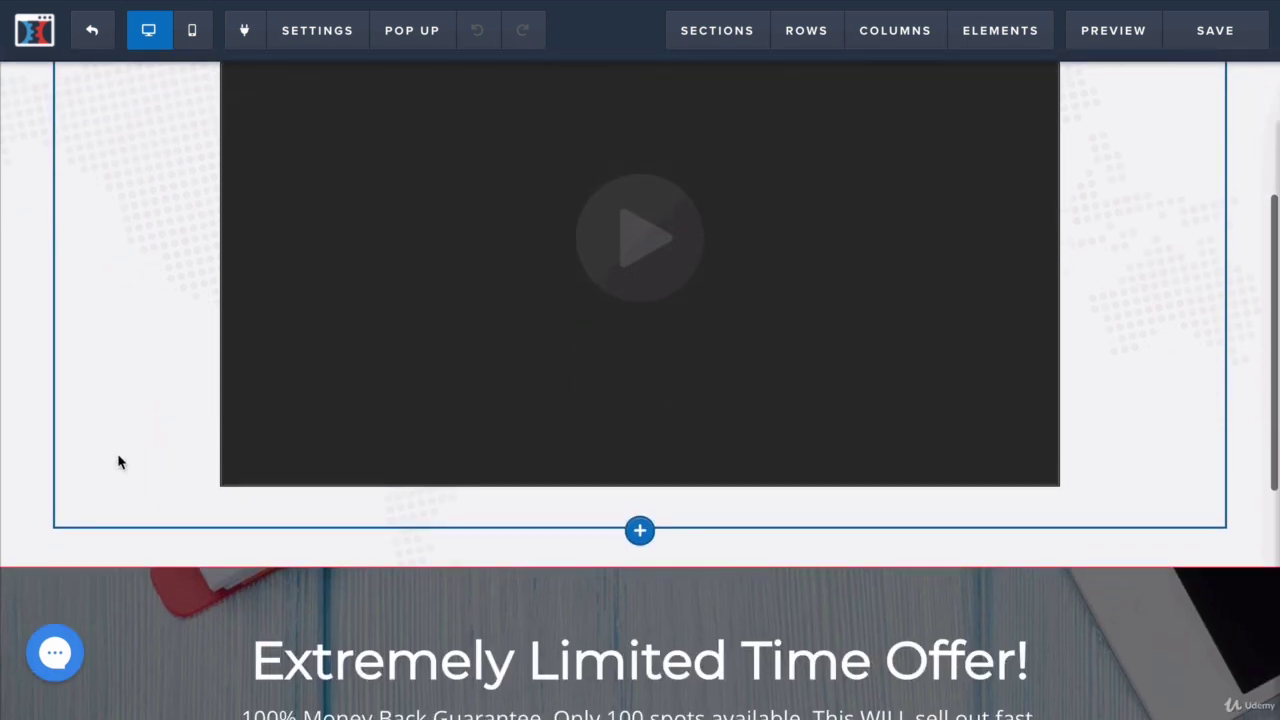
{"action": "scroll", "coordinate": [117, 457], "scroll_direction": "up", "scroll_amount": 3}
{"action": "scroll", "coordinate": [1274, 108], "scroll_direction": "up", "scroll_amount": 1}
{"action": "scroll", "coordinate": [1246, 420], "scroll_direction": "down", "scroll_amount": 1}
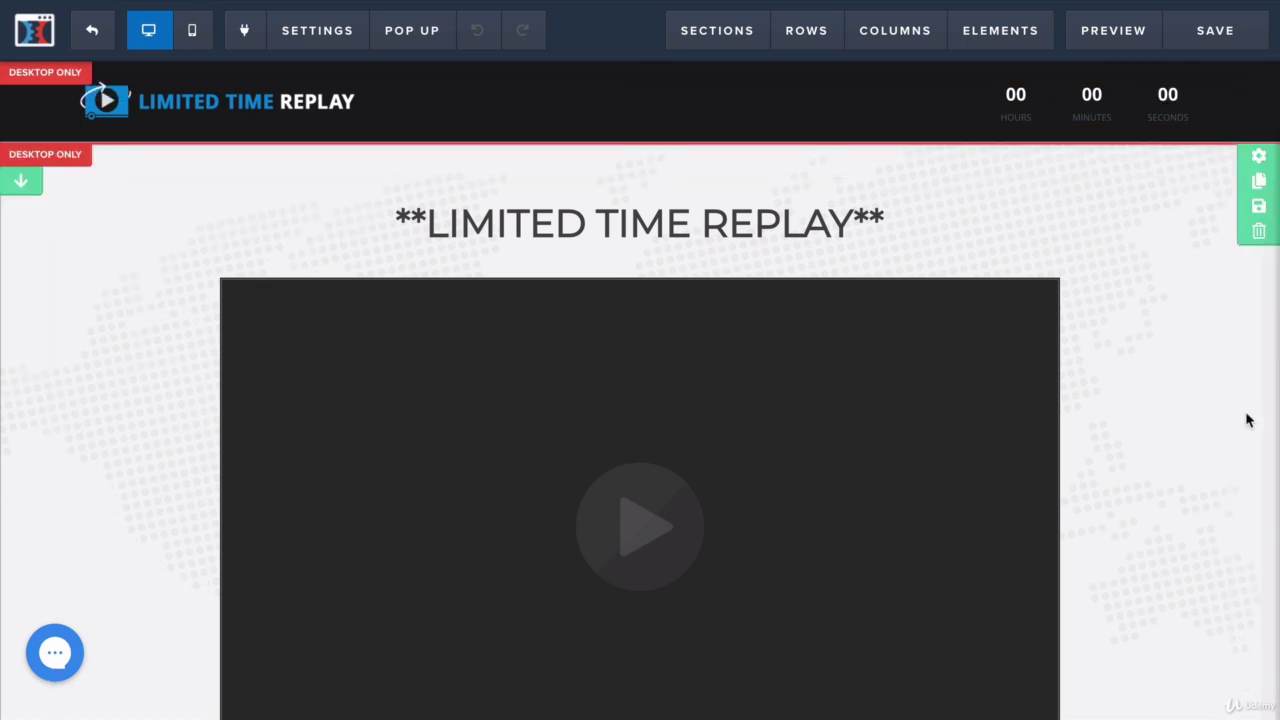
{"action": "scroll", "coordinate": [1055, 98], "scroll_direction": "up", "scroll_amount": 1}
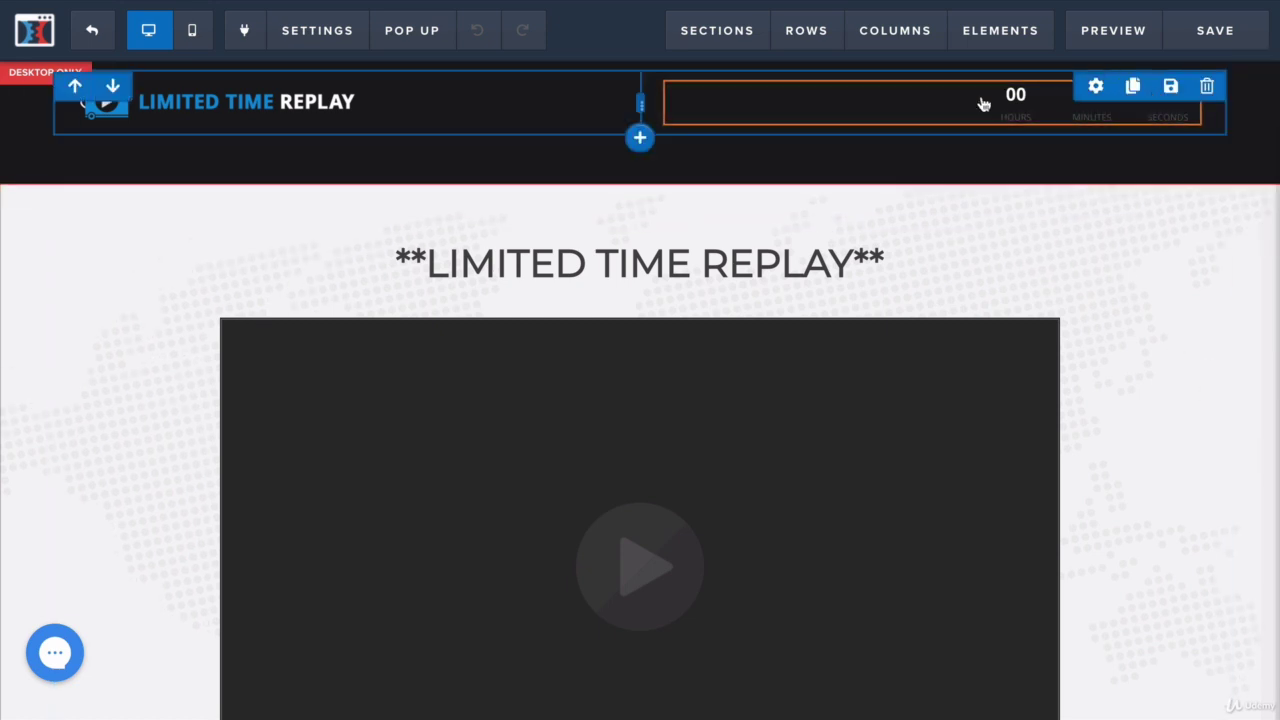
{"action": "scroll", "coordinate": [1117, 403], "scroll_direction": "down", "scroll_amount": 1}
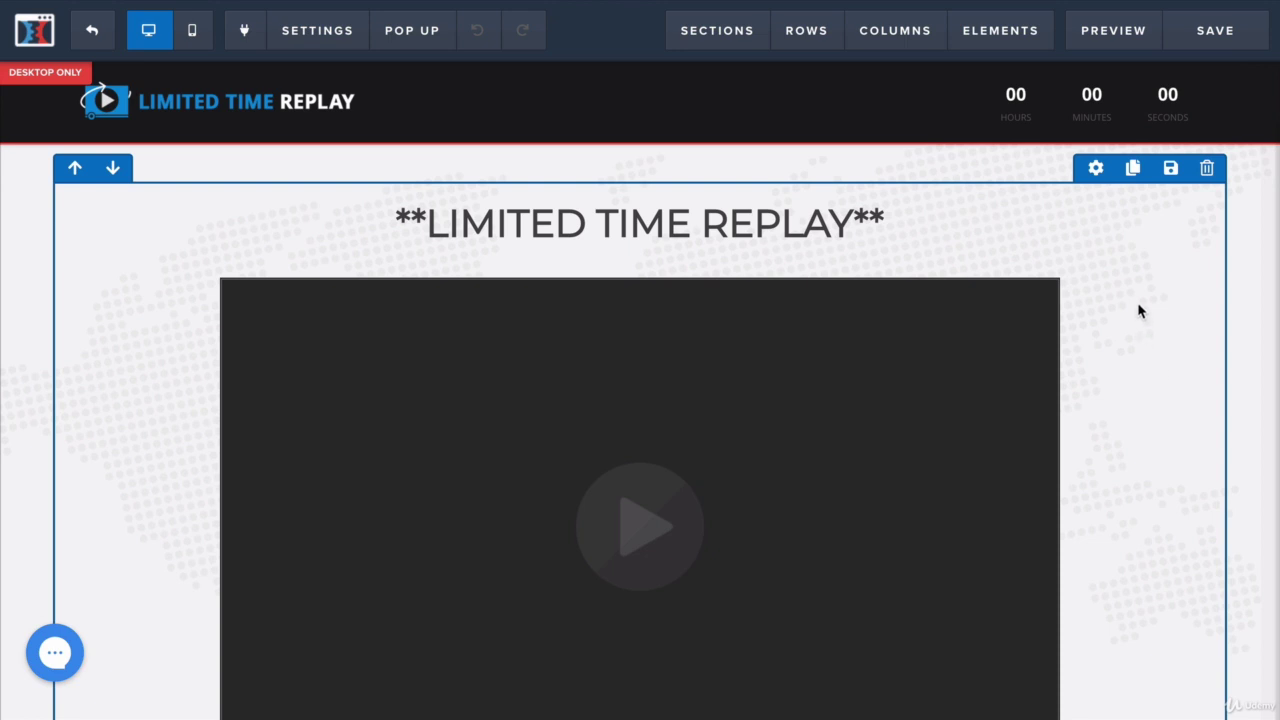
{"action": "scroll", "coordinate": [1122, 108], "scroll_direction": "up", "scroll_amount": 1}
{"action": "scroll", "coordinate": [1119, 493], "scroll_direction": "down", "scroll_amount": 1}
- Examine the replay page's video area and the limited time offer section with its order button below
{"action": "scroll", "coordinate": [1117, 471], "scroll_direction": "down", "scroll_amount": 4}
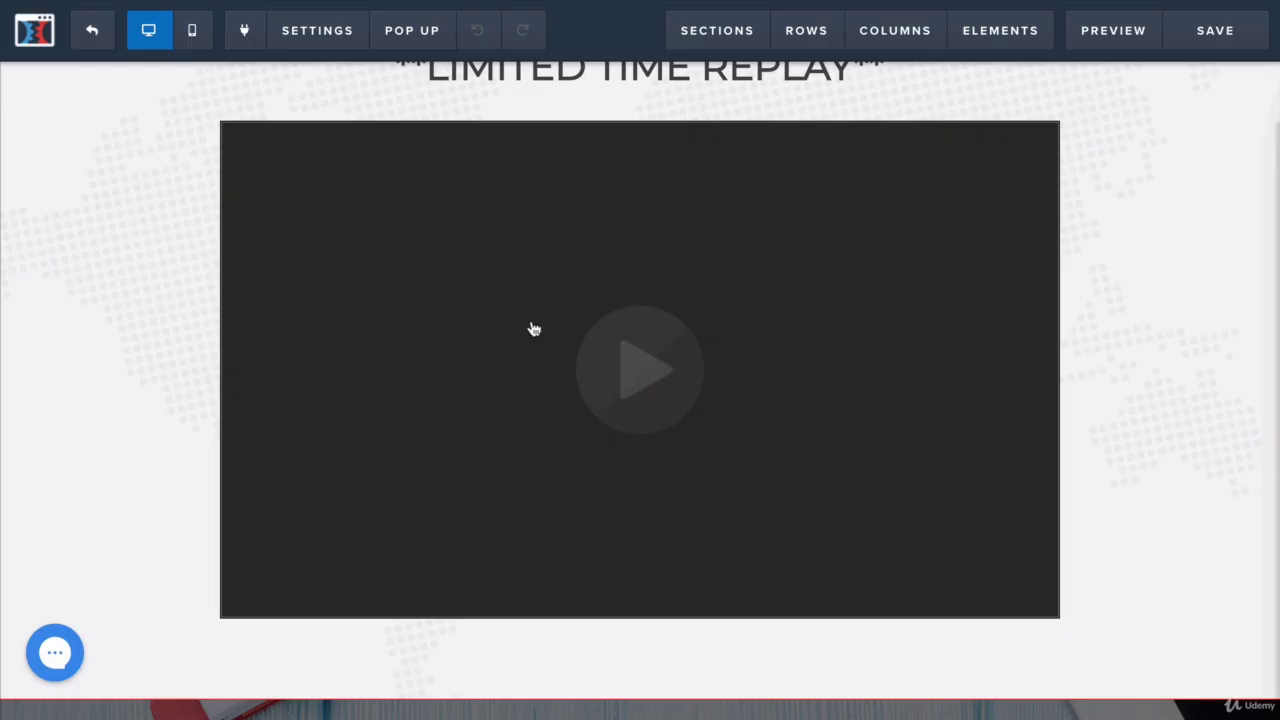
{"action": "scroll", "coordinate": [563, 449], "scroll_direction": "up", "scroll_amount": 2}
{"action": "scroll", "coordinate": [563, 453], "scroll_direction": "down", "scroll_amount": 1}
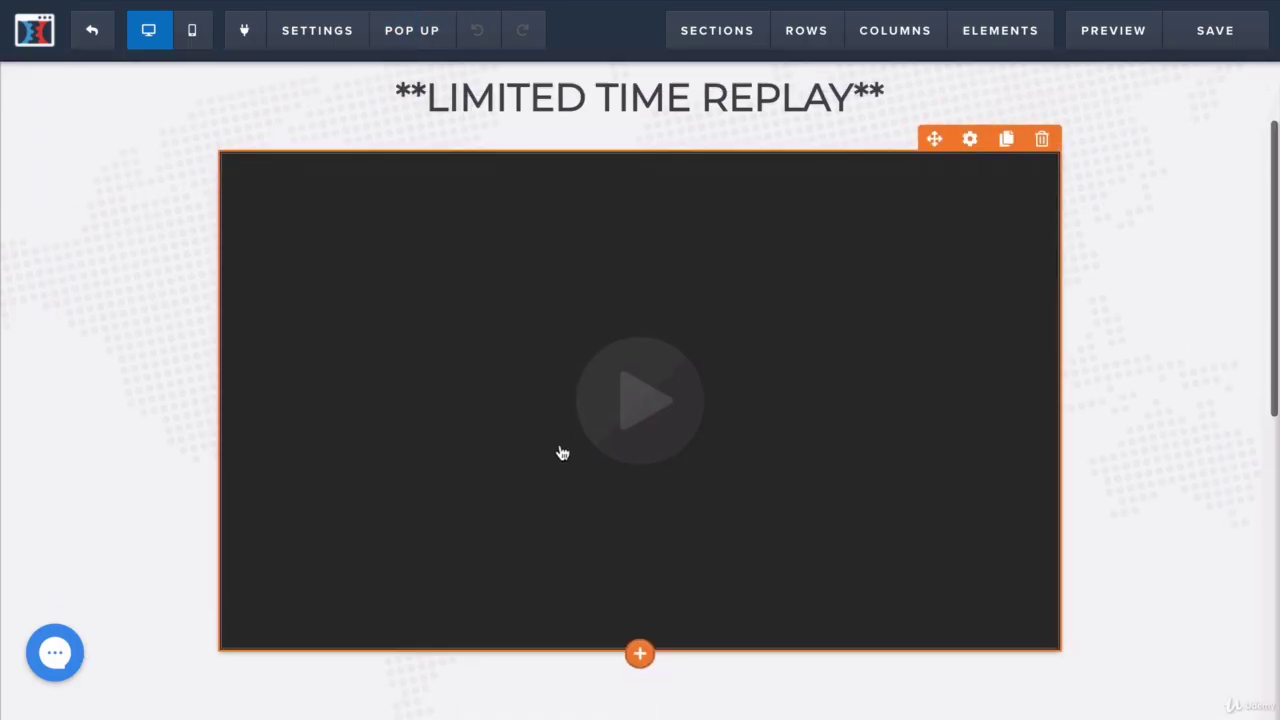
{"action": "scroll", "coordinate": [563, 453], "scroll_direction": "down", "scroll_amount": 1}
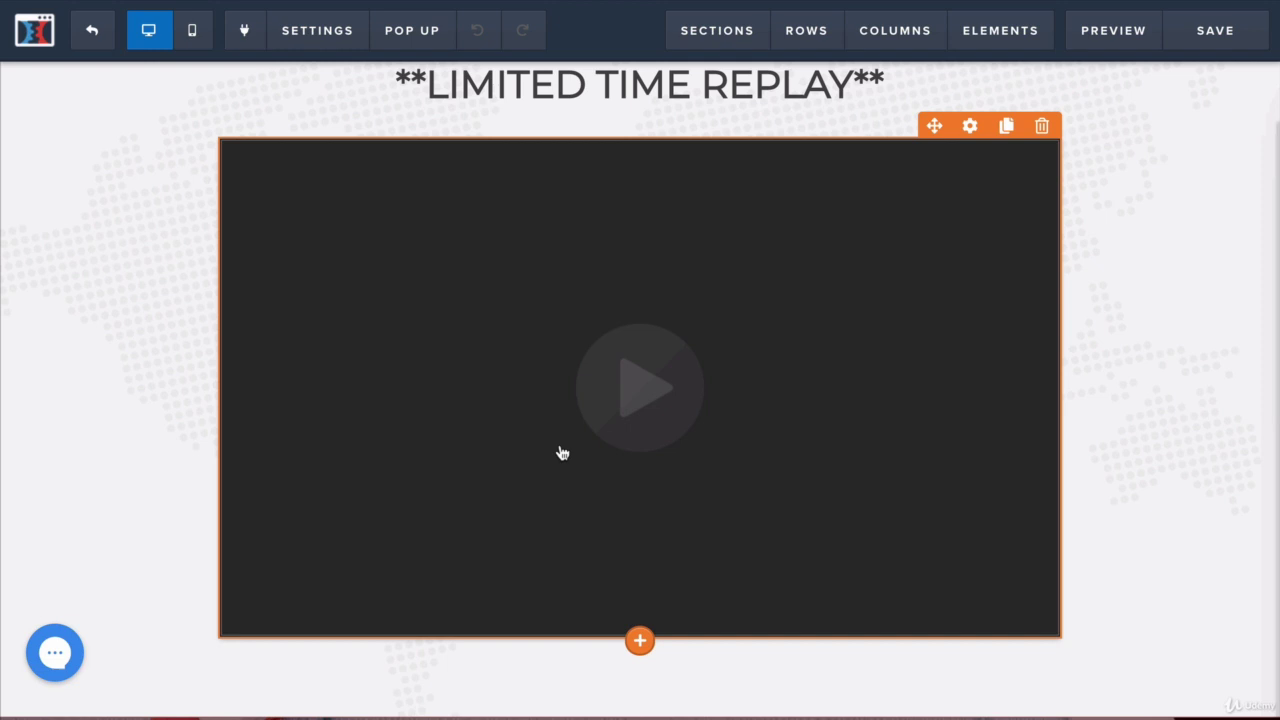
{"action": "scroll", "coordinate": [563, 451], "scroll_direction": "down", "scroll_amount": 1}
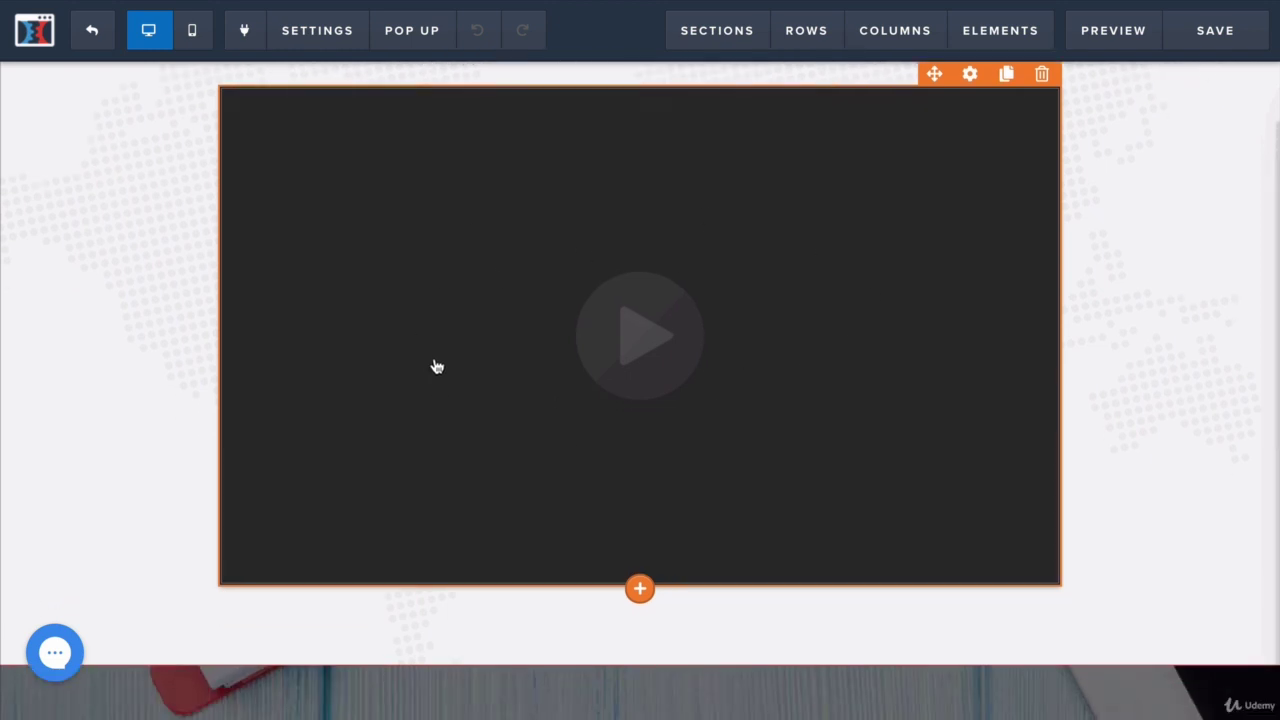
{"action": "scroll", "coordinate": [743, 486], "scroll_direction": "down", "scroll_amount": 1}
{"action": "scroll", "coordinate": [744, 487], "scroll_direction": "up", "scroll_amount": 1}
{"action": "scroll", "coordinate": [743, 486], "scroll_direction": "down", "scroll_amount": 10}
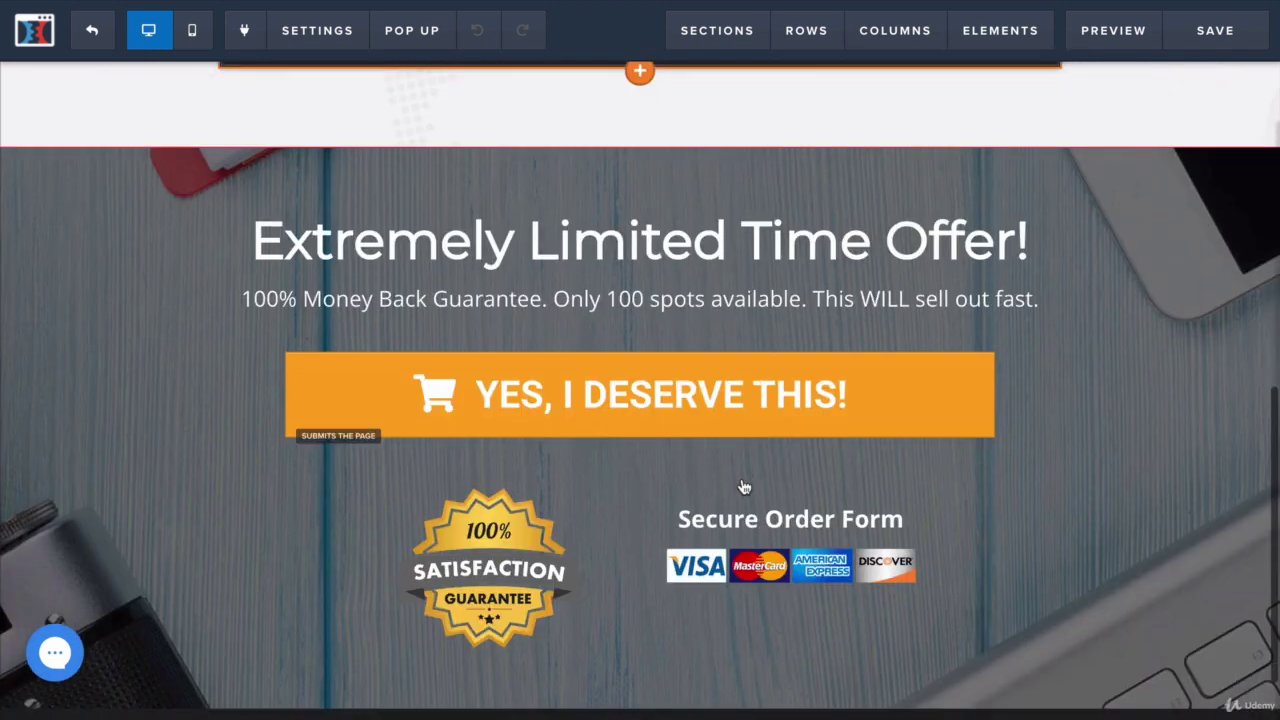
{"action": "mouse_move", "coordinate": [2, 160]}
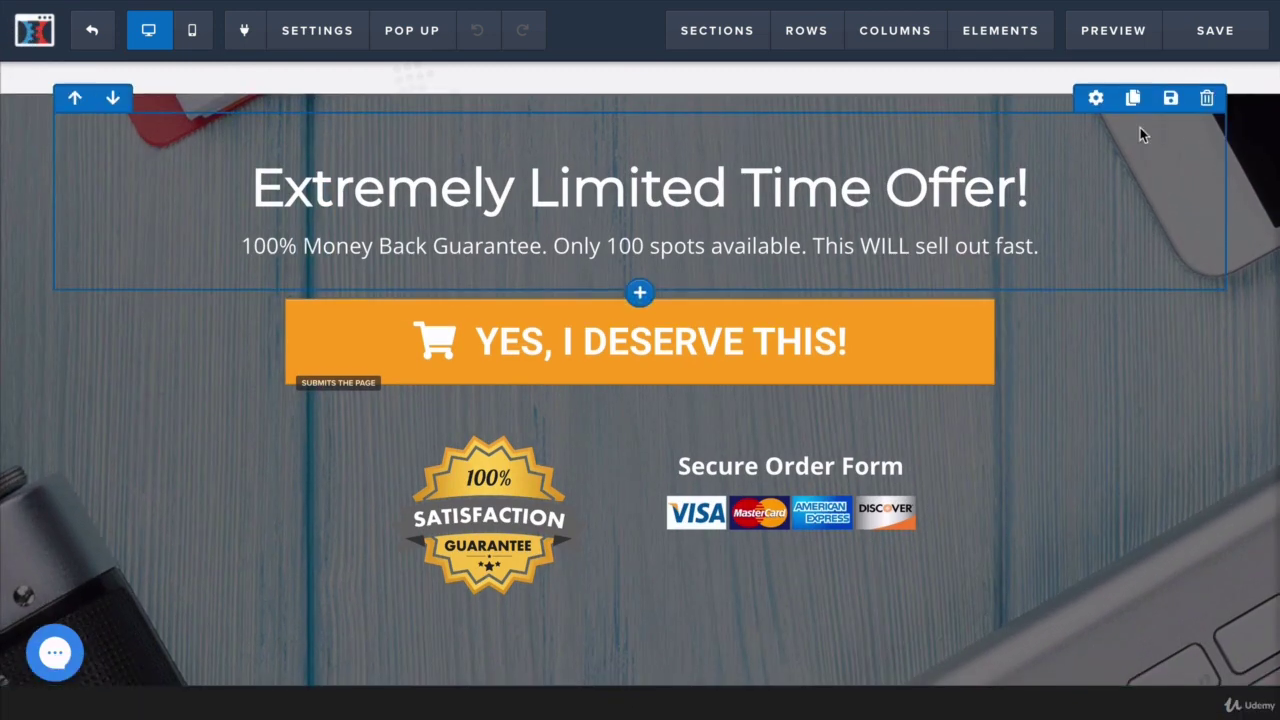
{"action": "scroll", "coordinate": [1140, 129], "scroll_direction": "up", "scroll_amount": 5}
{"action": "scroll", "coordinate": [766, 287], "scroll_direction": "down", "scroll_amount": 4}
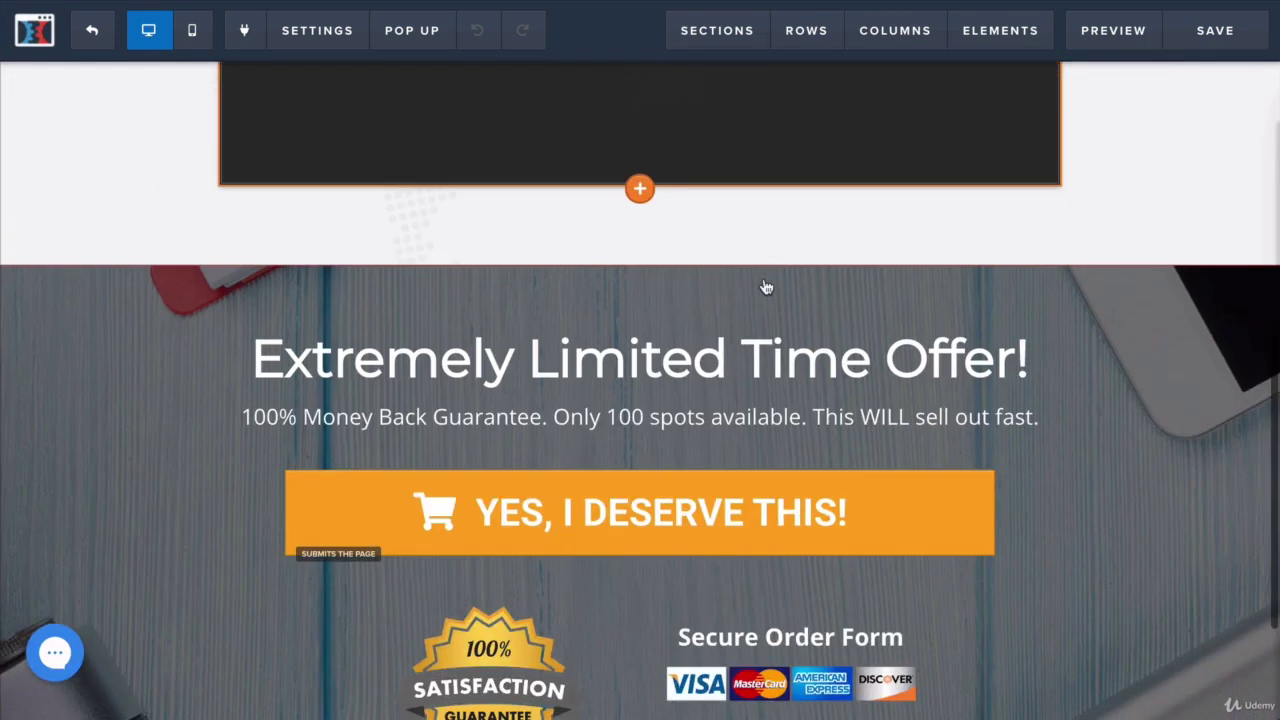
{"action": "scroll", "coordinate": [1000, 388], "scroll_direction": "down", "scroll_amount": 1}
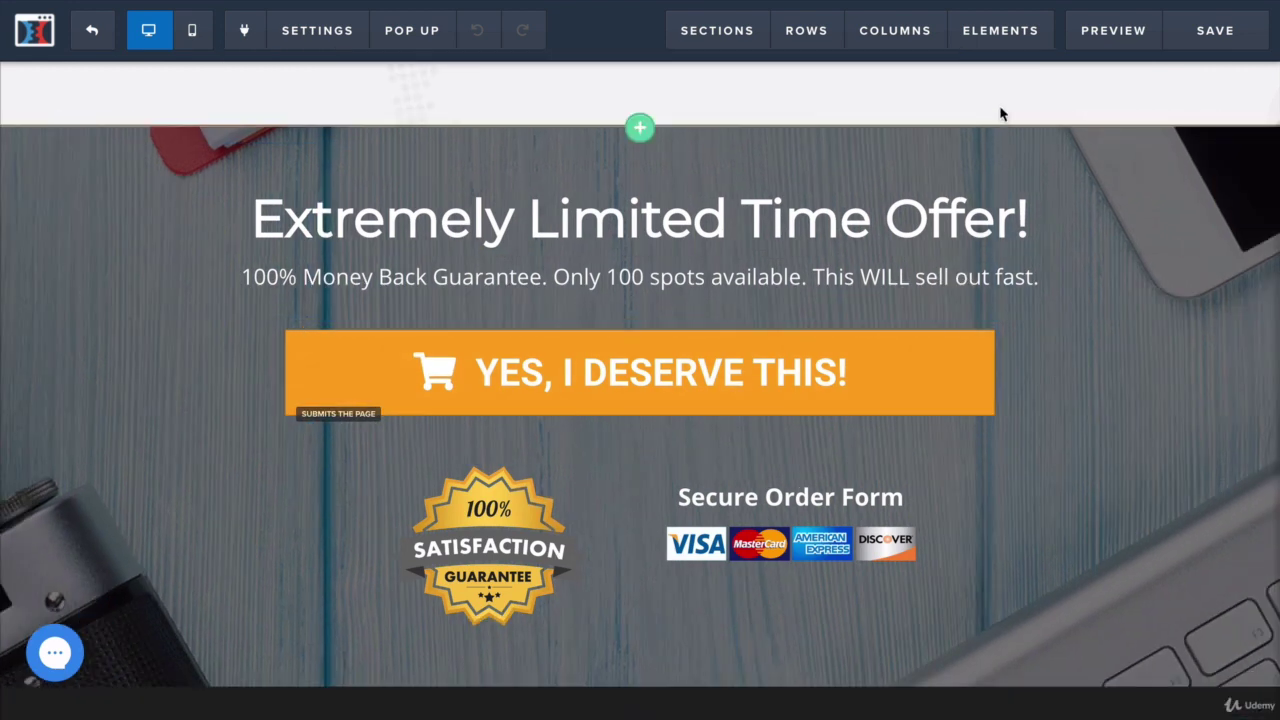
- Make the hidden evergreen Minute Countdown element below the footer's copyright line visible in the page editor
{"action": "mouse_move", "coordinate": [977, 52]}
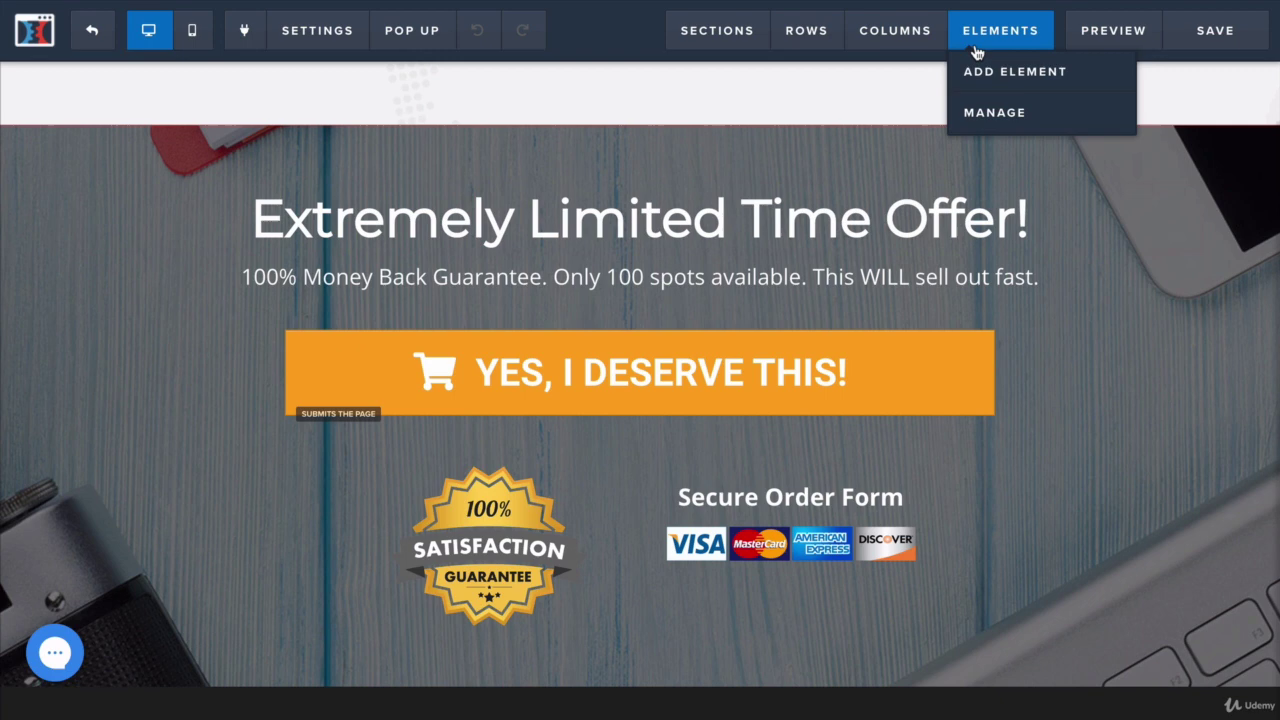
{"action": "left_click", "coordinate": [988, 112]}
{"action": "scroll", "coordinate": [1100, 391], "scroll_direction": "down", "scroll_amount": 3}
{"action": "scroll", "coordinate": [1098, 393], "scroll_direction": "up", "scroll_amount": 3}
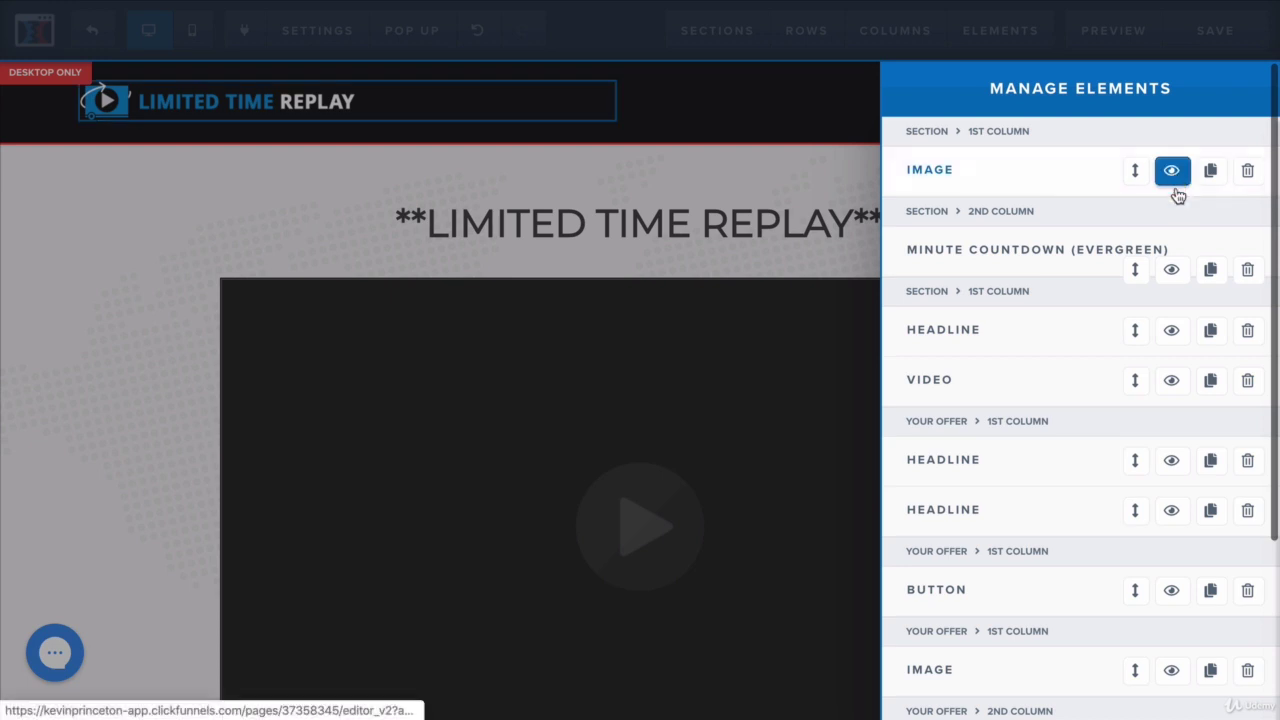
{"action": "scroll", "coordinate": [1170, 270], "scroll_direction": "down", "scroll_amount": 5}
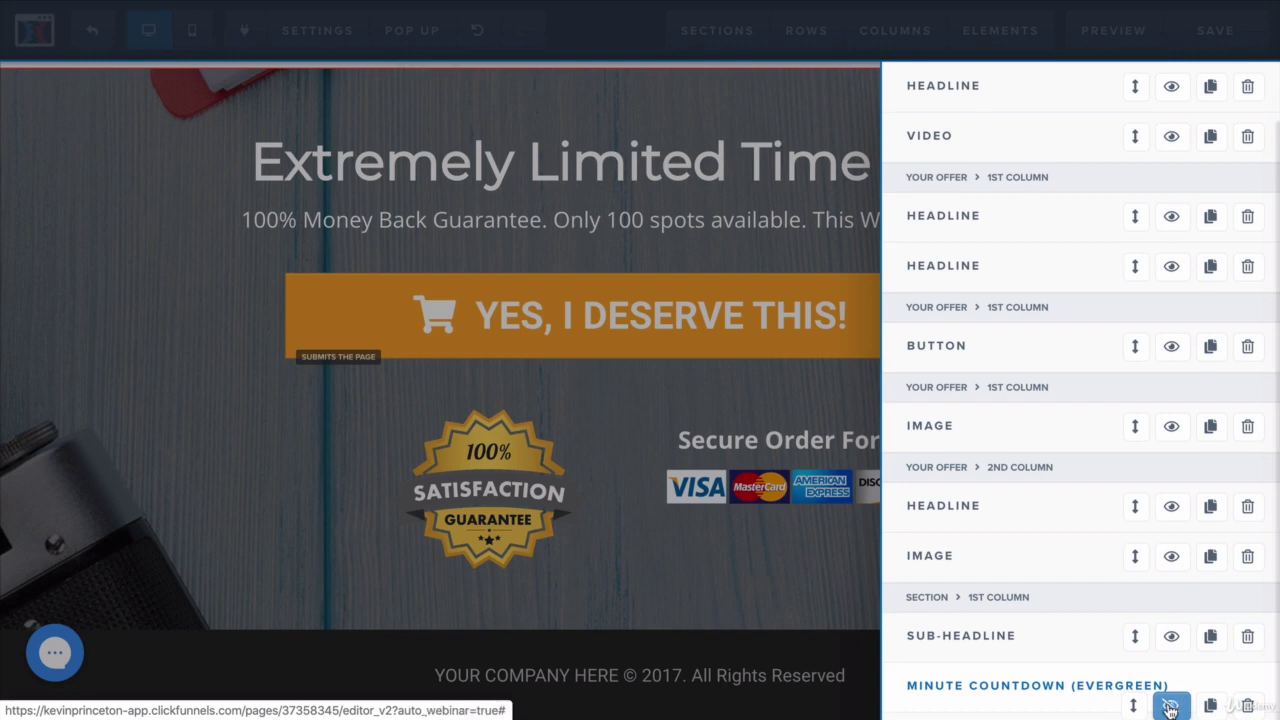
{"action": "left_click", "coordinate": [1170, 707]}
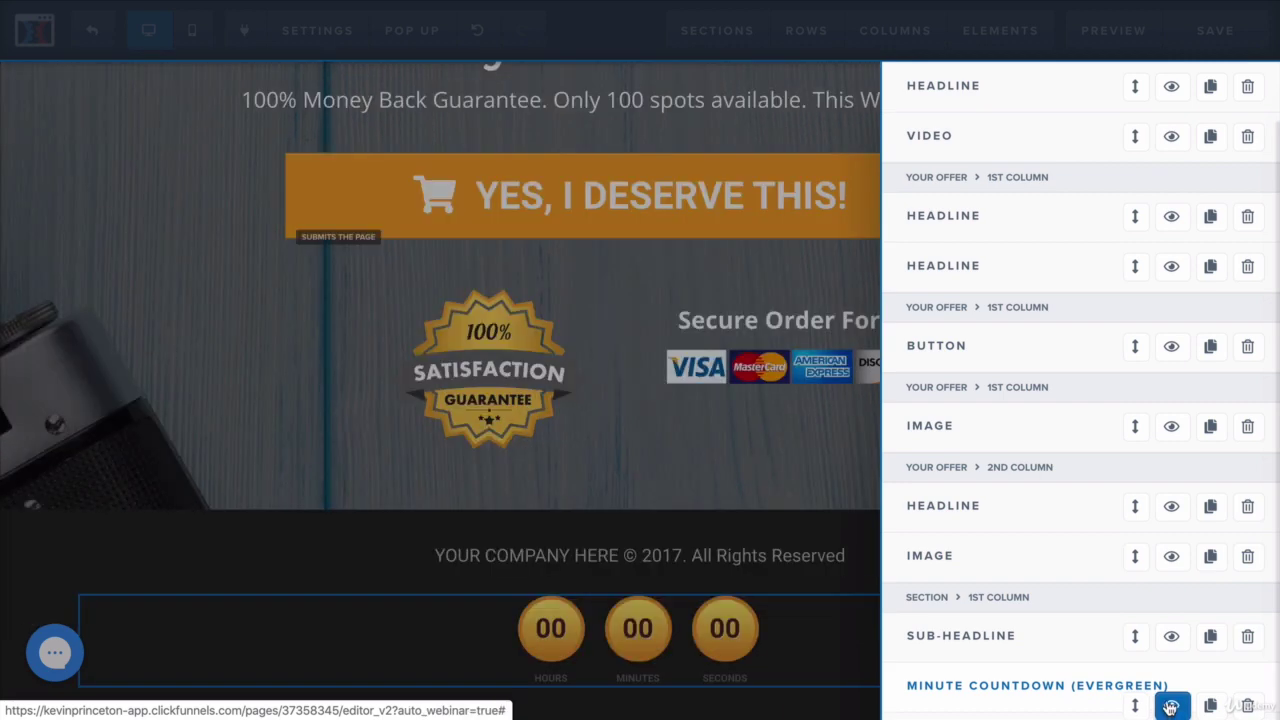
{"action": "left_click", "coordinate": [876, 492]}
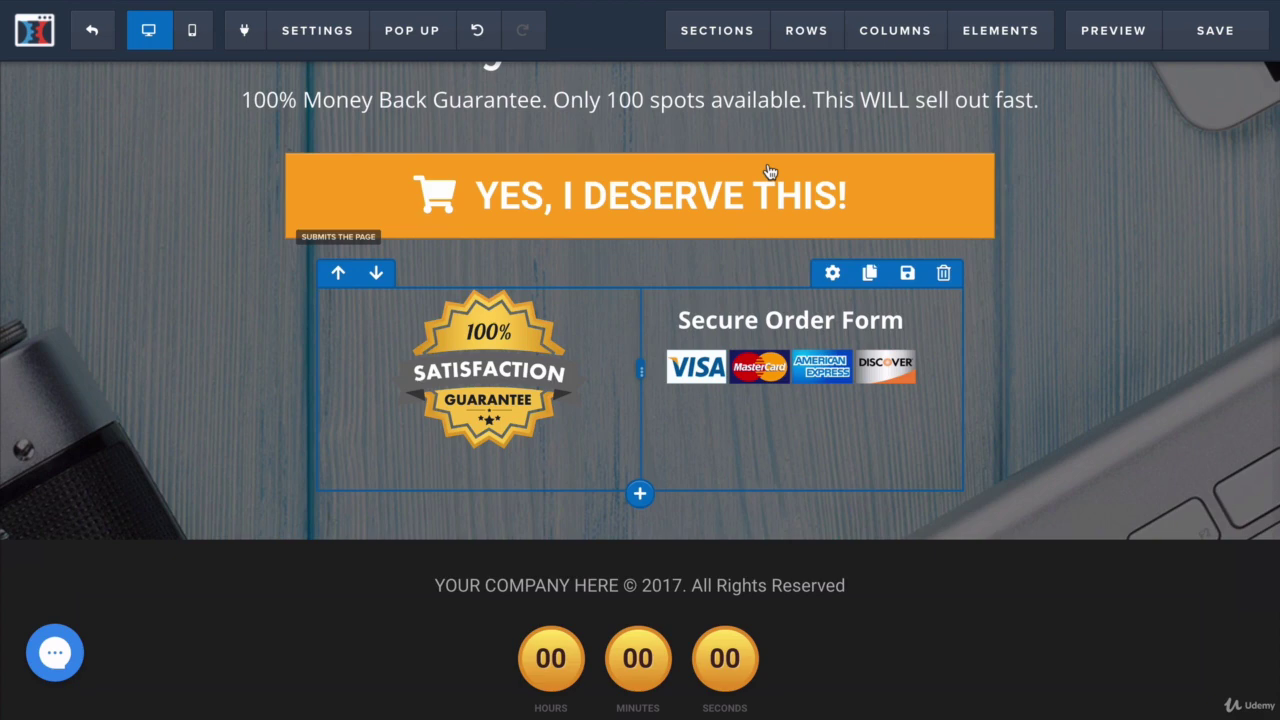
- Open the settings of the Minute Countdown below the footer's copyright line and review its duration, expire action and show/hide options
{"action": "scroll", "coordinate": [768, 175], "scroll_direction": "up", "scroll_amount": 10}
{"action": "scroll", "coordinate": [768, 170], "scroll_direction": "down", "scroll_amount": 10}
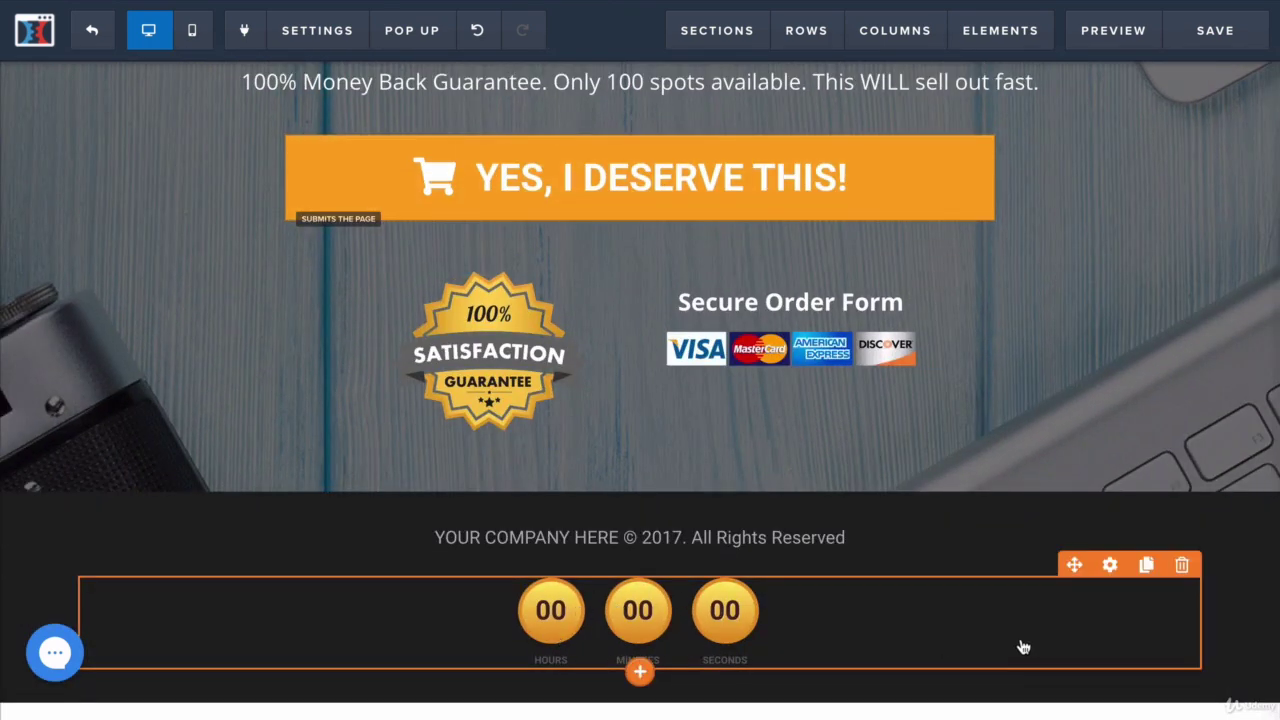
{"action": "scroll", "coordinate": [1095, 240], "scroll_direction": "up", "scroll_amount": 2}
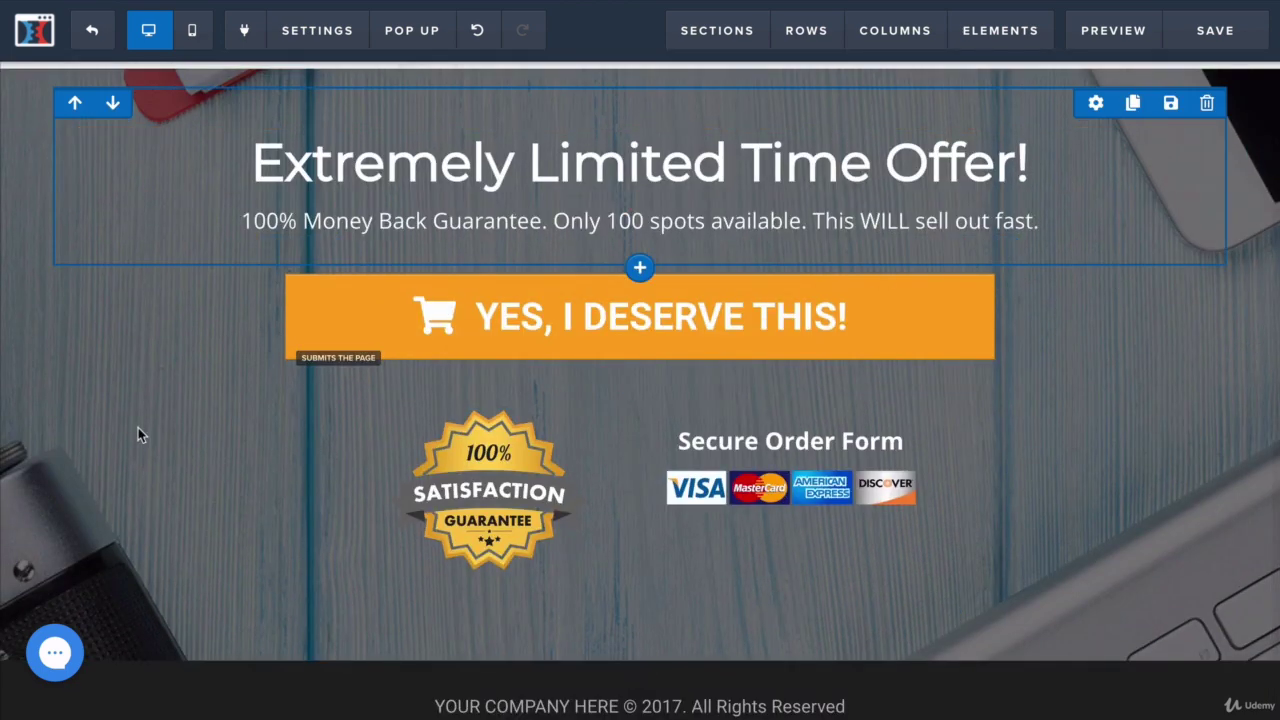
{"action": "scroll", "coordinate": [987, 427], "scroll_direction": "down", "scroll_amount": 3}
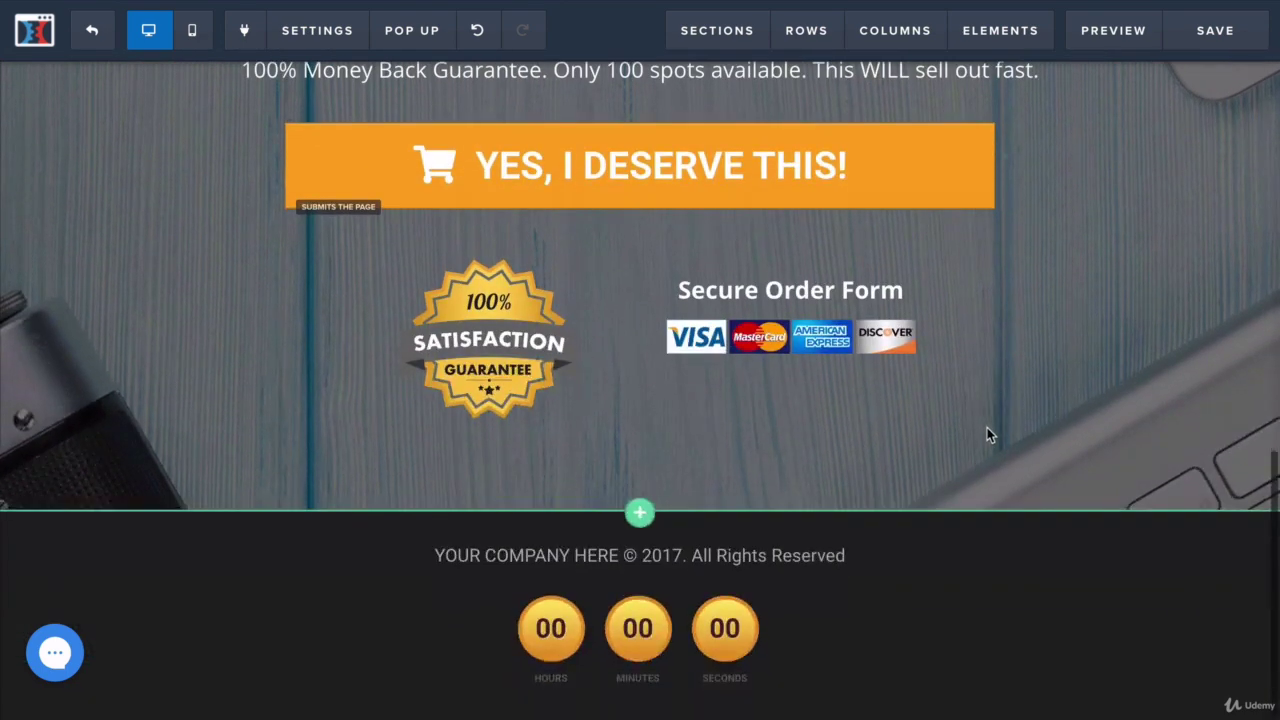
{"action": "mouse_move", "coordinate": [1109, 527]}
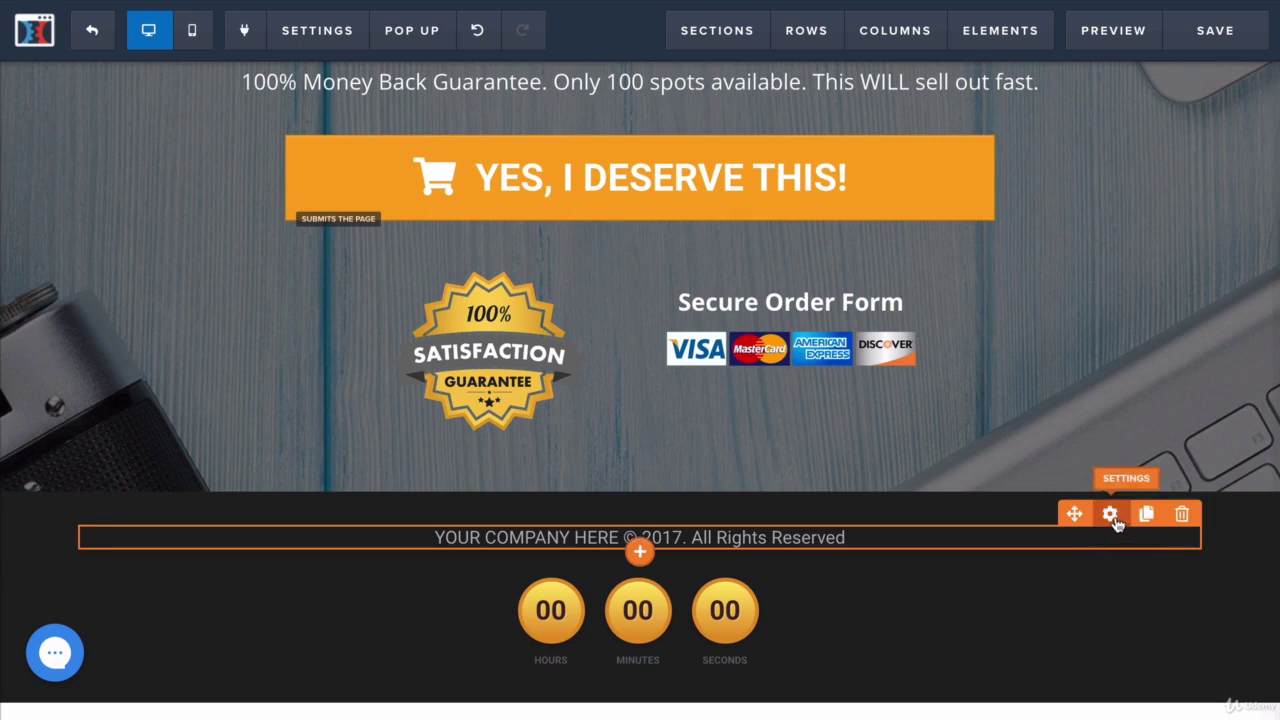
{"action": "mouse_move", "coordinate": [800, 628]}
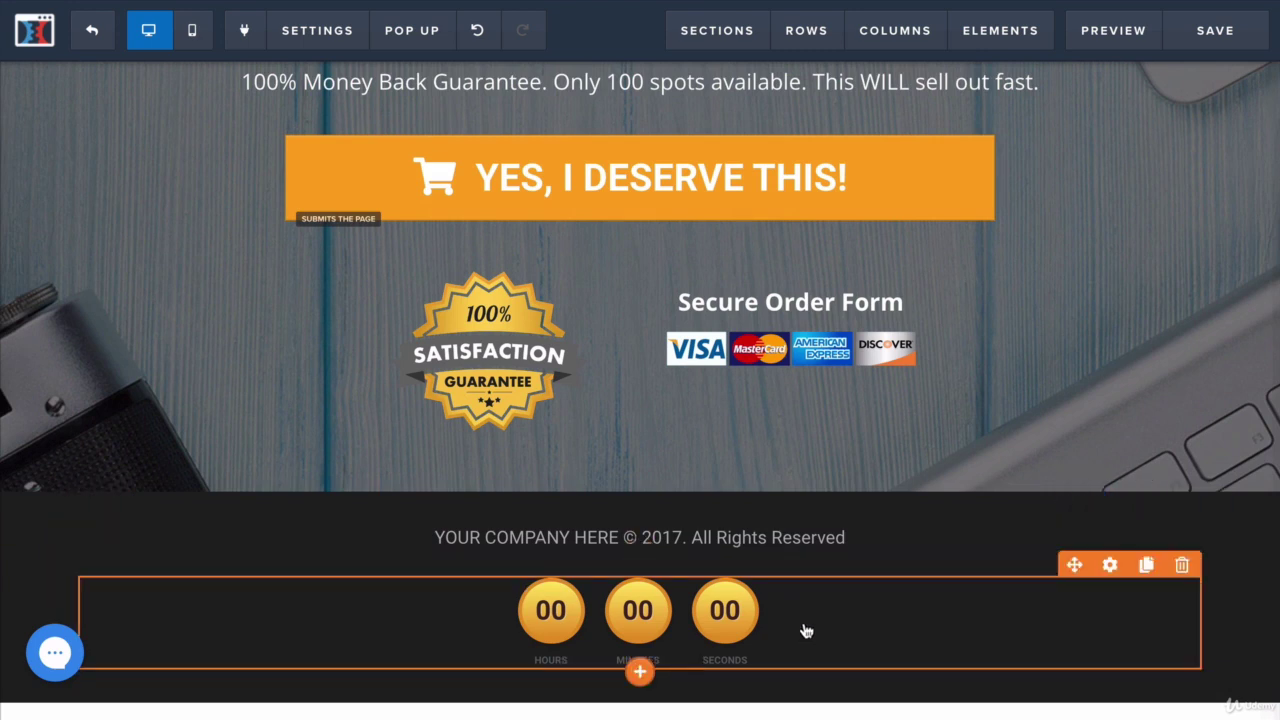
{"action": "left_click", "coordinate": [1110, 566]}
{"action": "scroll", "coordinate": [1110, 572], "scroll_direction": "down", "scroll_amount": 1}
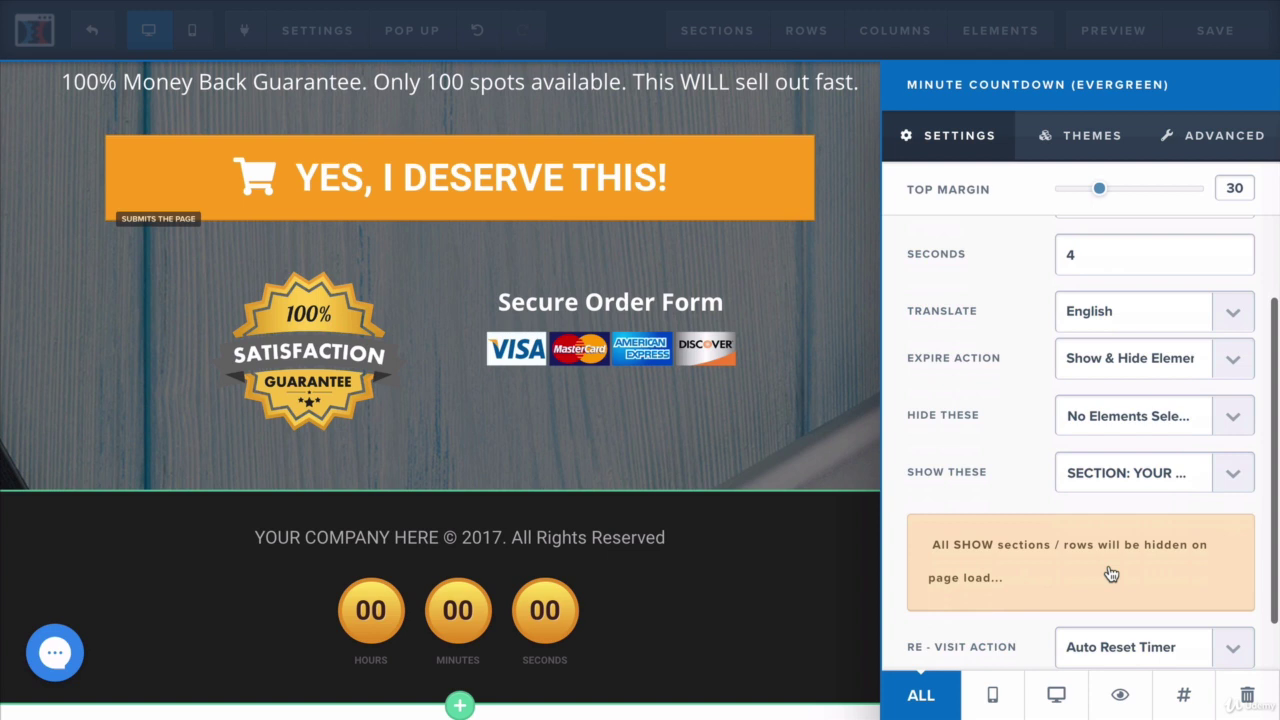
{"action": "scroll", "coordinate": [1110, 572], "scroll_direction": "up", "scroll_amount": 1}
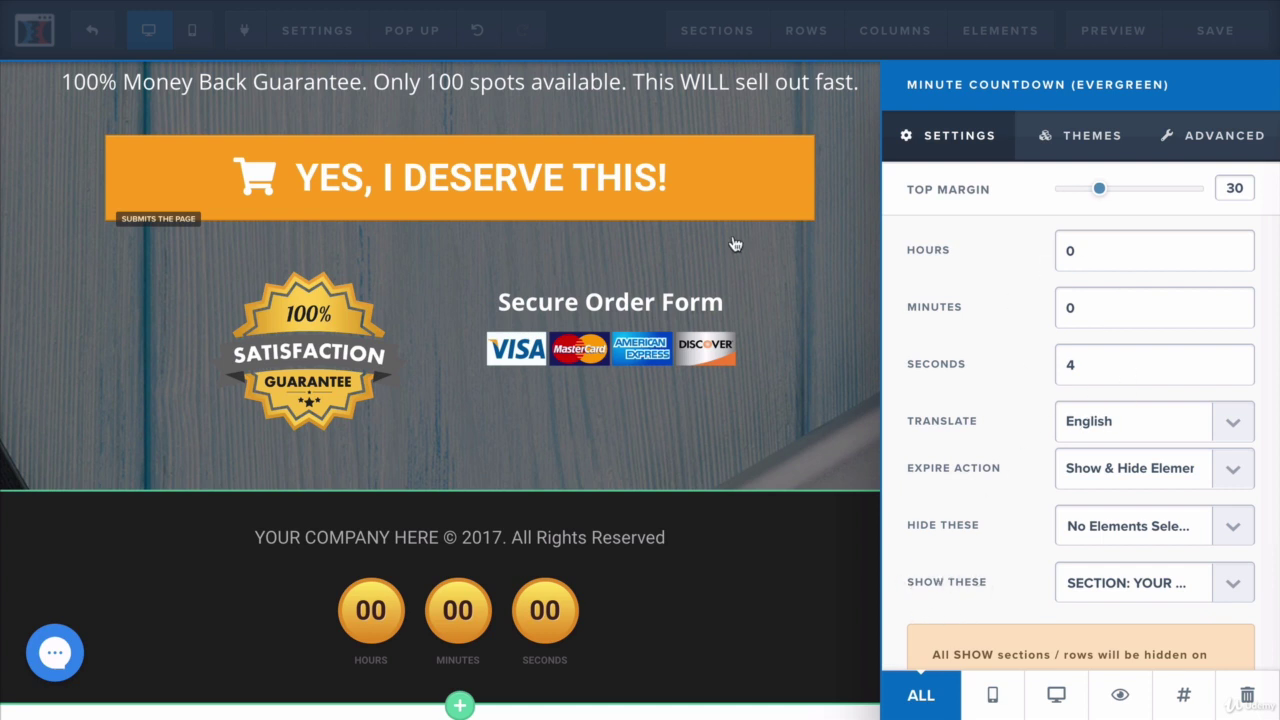
- Find the selected offer section in the countdown's Show These list, deselect it and select it again
{"action": "left_click", "coordinate": [1228, 577]}
{"action": "scroll", "coordinate": [981, 467], "scroll_direction": "down", "scroll_amount": 2}
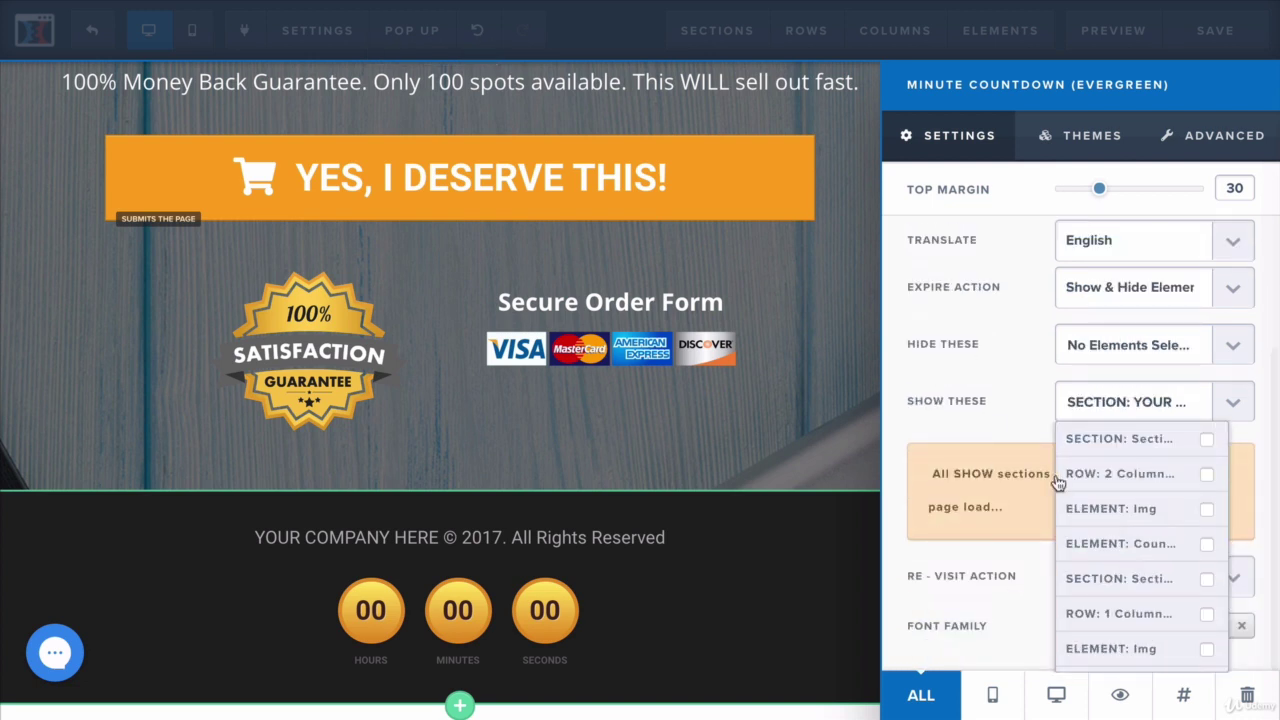
{"action": "scroll", "coordinate": [1108, 580], "scroll_direction": "down", "scroll_amount": 1}
{"action": "scroll", "coordinate": [1108, 575], "scroll_direction": "up", "scroll_amount": 3}
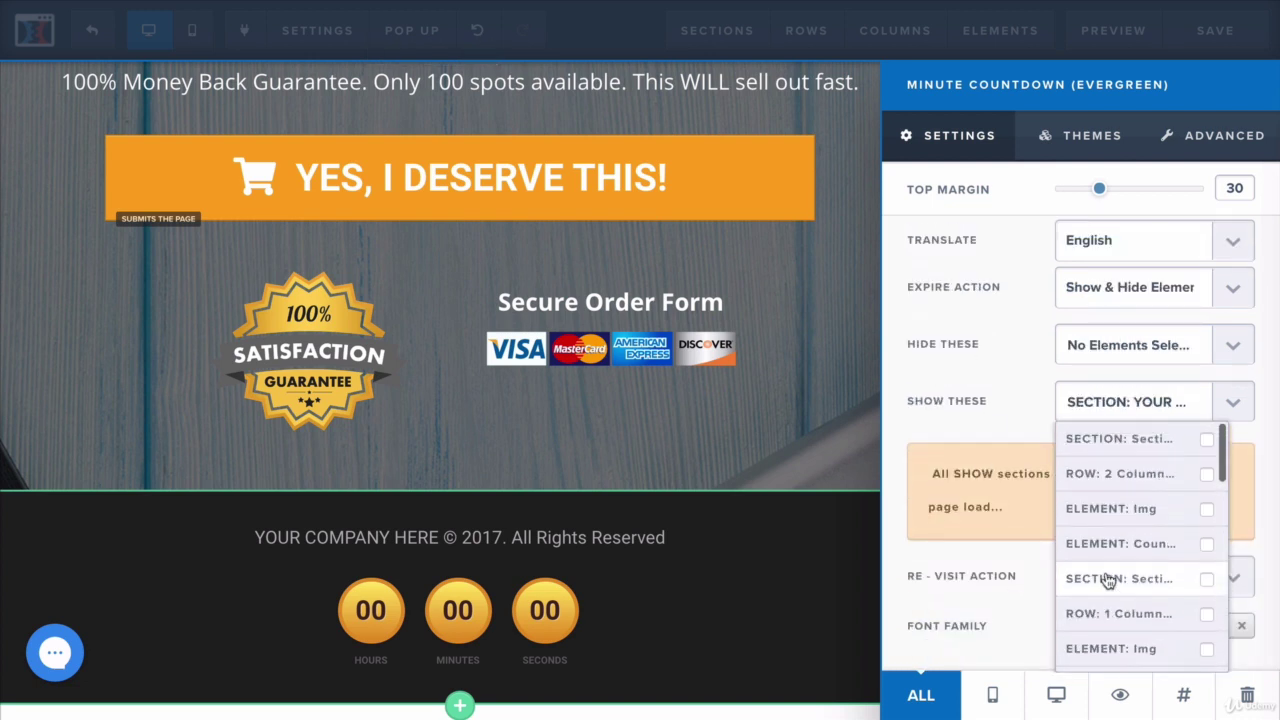
{"action": "scroll", "coordinate": [1108, 574], "scroll_direction": "down", "scroll_amount": 4}
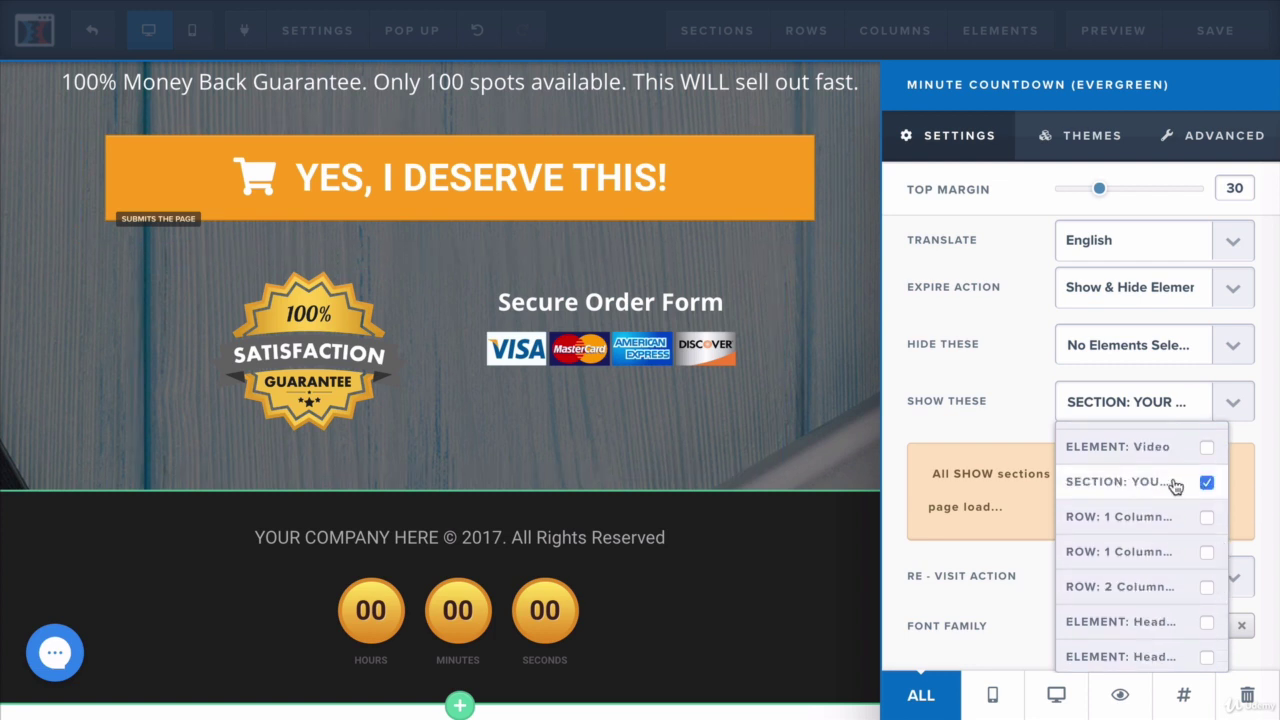
{"action": "left_click", "coordinate": [1207, 482]}
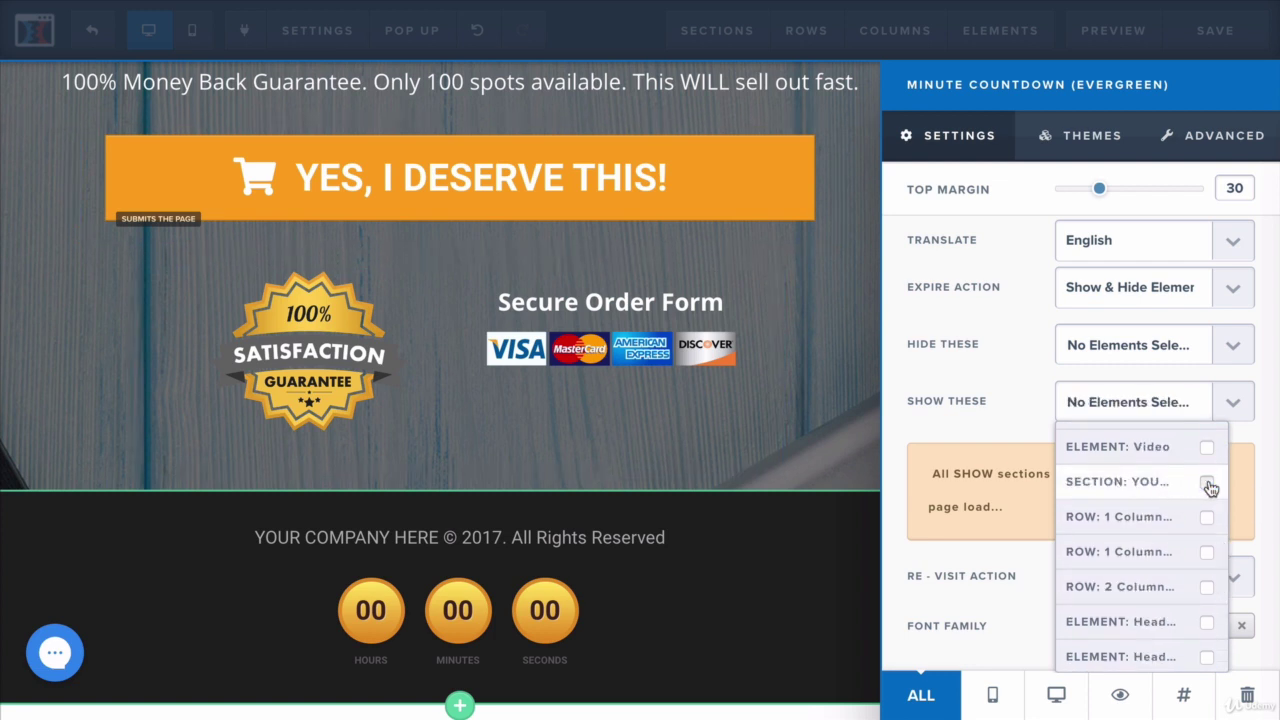
{"action": "left_click", "coordinate": [1207, 484]}
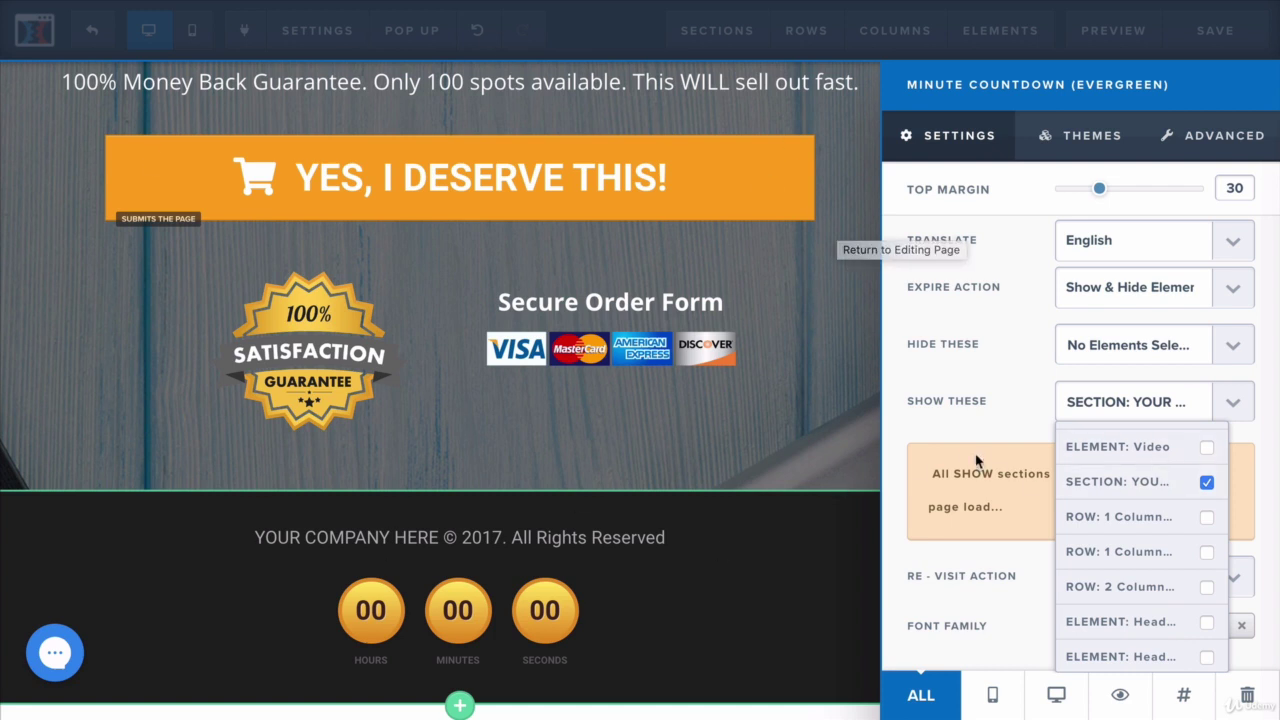
{"action": "left_click", "coordinate": [965, 420]}
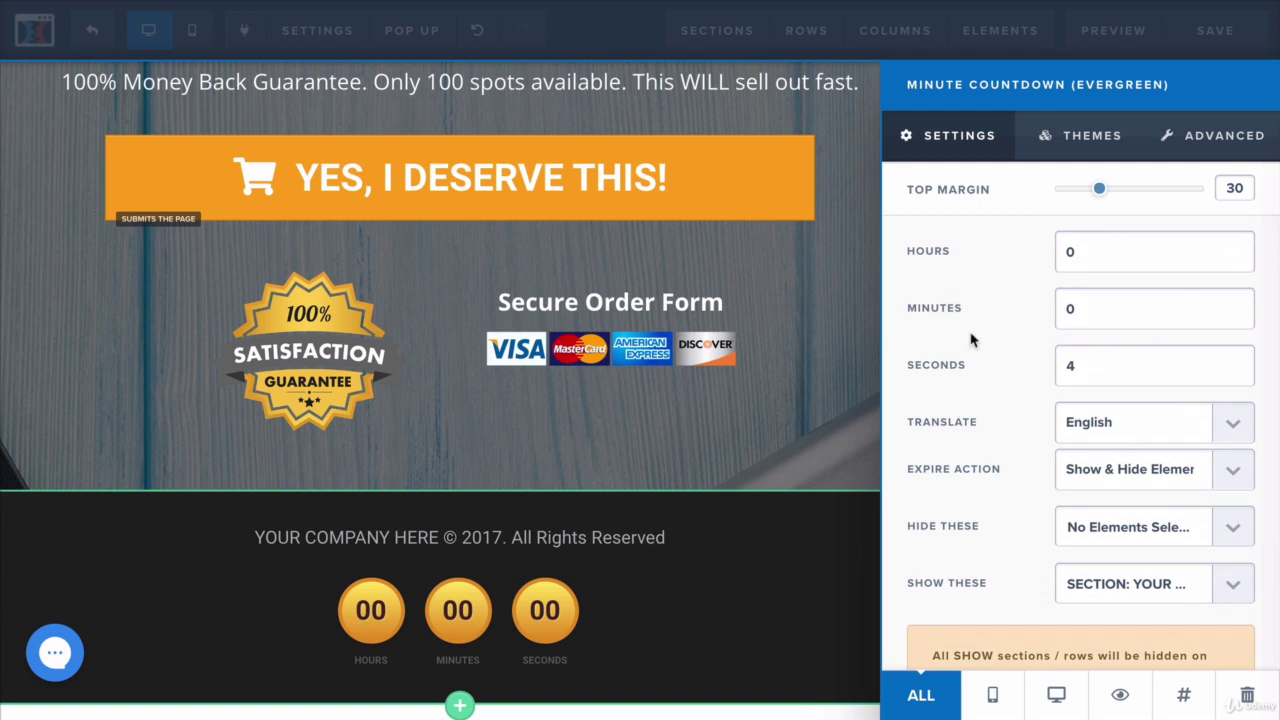
- Highlight the countdown's Seconds value and leave its settings without changing it
{"action": "left_click_drag", "start_coordinate": [1107, 365], "coordinate": [978, 370]}
{"action": "left_click_drag", "start_coordinate": [1095, 365], "coordinate": [971, 370]}
{"action": "left_click", "coordinate": [822, 567]}
- Switch to the replay page's preview and examine the video area and the limited time offer section below it
{"action": "scroll", "coordinate": [935, 497], "scroll_direction": "up", "scroll_amount": 3}
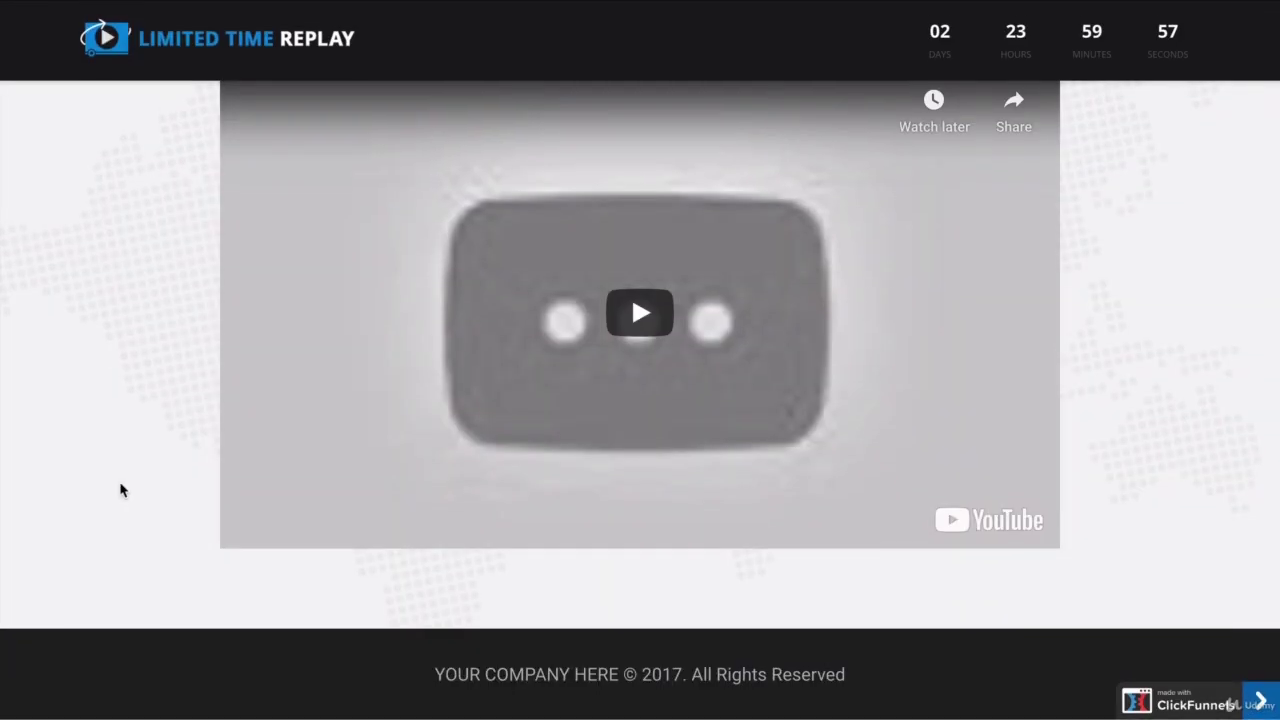
{"action": "scroll", "coordinate": [429, 638], "scroll_direction": "down", "scroll_amount": 5}
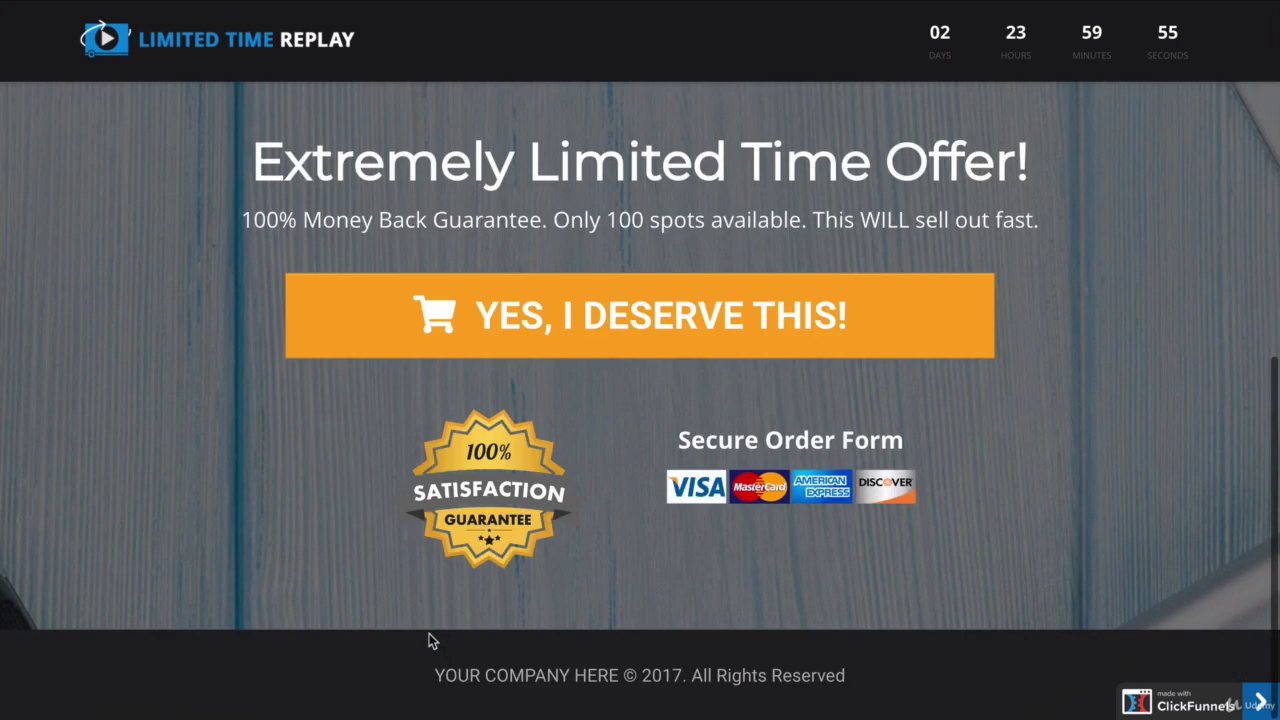
{"action": "scroll", "coordinate": [538, 197], "scroll_direction": "up", "scroll_amount": 6}
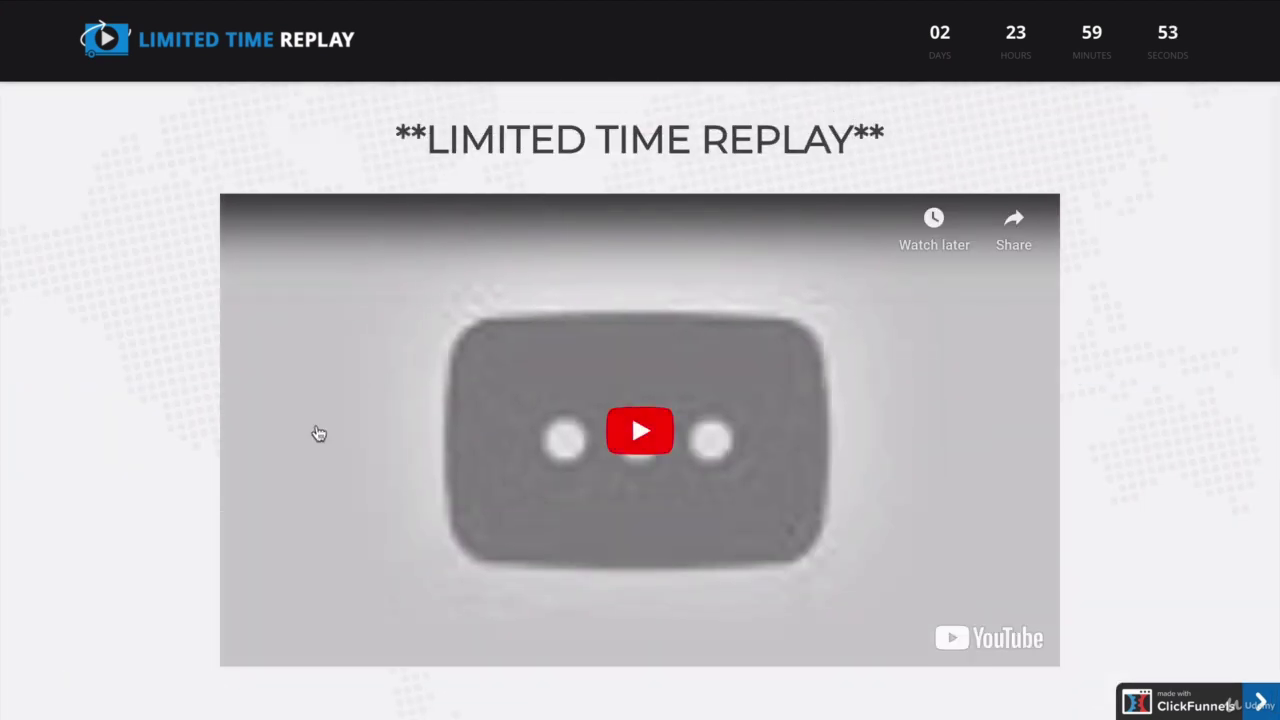
{"action": "scroll", "coordinate": [905, 411], "scroll_direction": "down", "scroll_amount": 5}
{"action": "scroll", "coordinate": [905, 411], "scroll_direction": "up", "scroll_amount": 6}
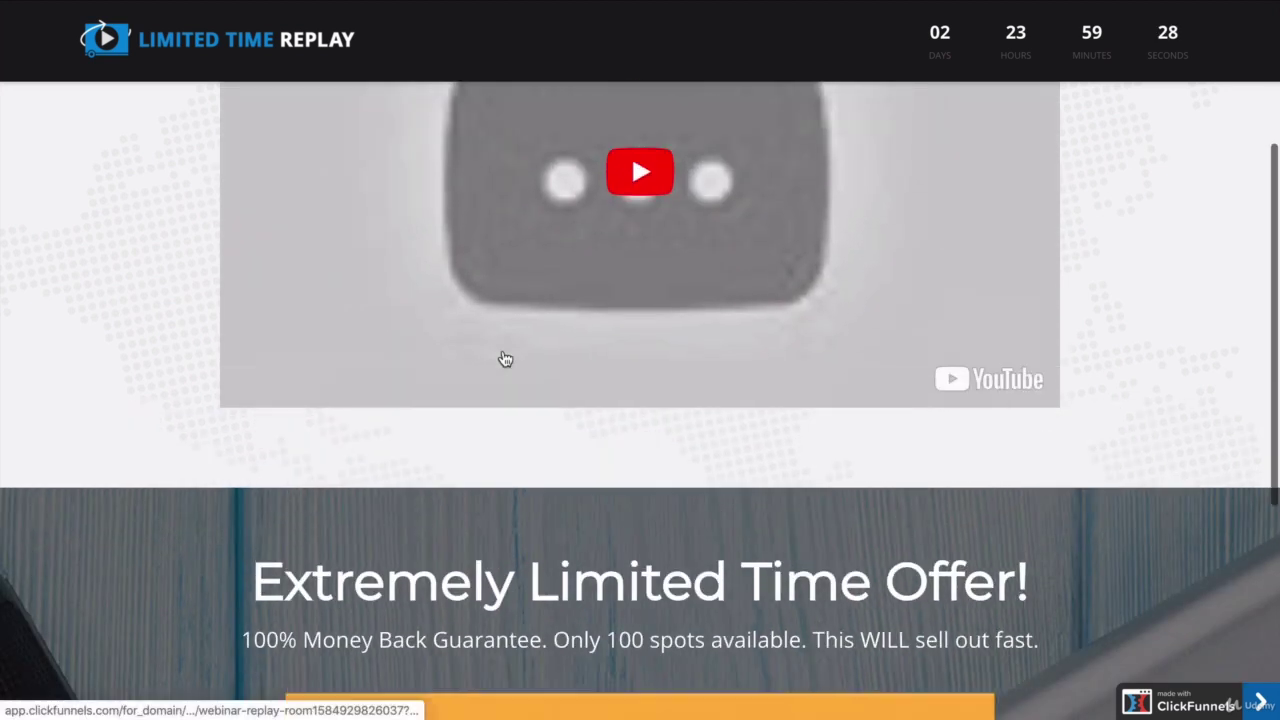
{"action": "scroll", "coordinate": [508, 337], "scroll_direction": "up", "scroll_amount": 2}
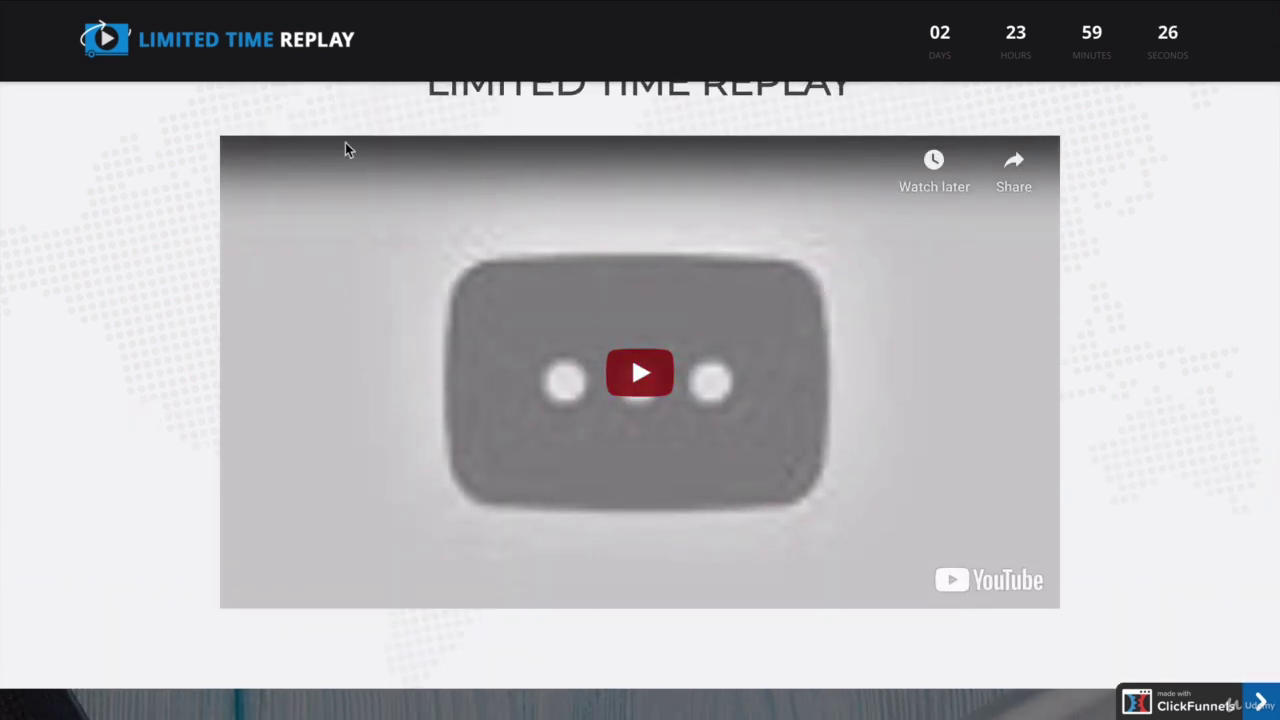
{"action": "scroll", "coordinate": [148, 448], "scroll_direction": "down", "scroll_amount": 5}
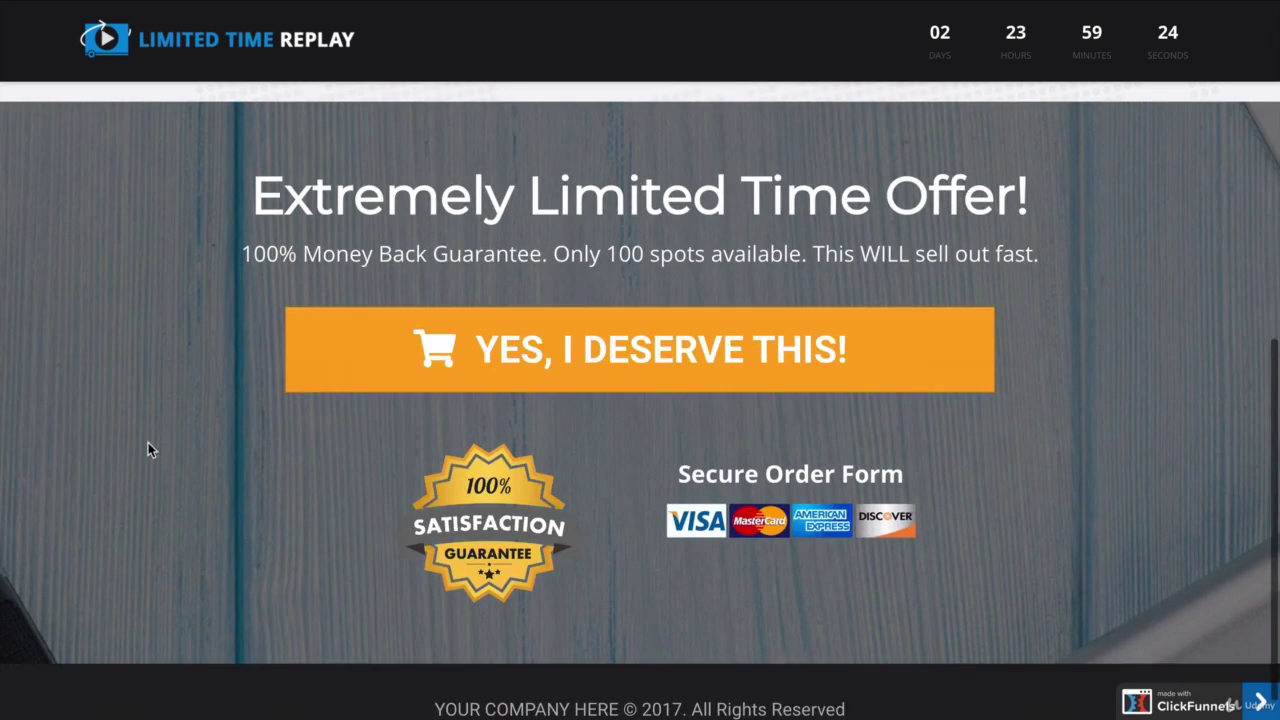
{"action": "scroll", "coordinate": [148, 448], "scroll_direction": "up", "scroll_amount": 1}
- Return to the page editor and look over the replay headline, video placeholder and limited time offer section
{"action": "scroll", "coordinate": [148, 443], "scroll_direction": "up", "scroll_amount": 1}
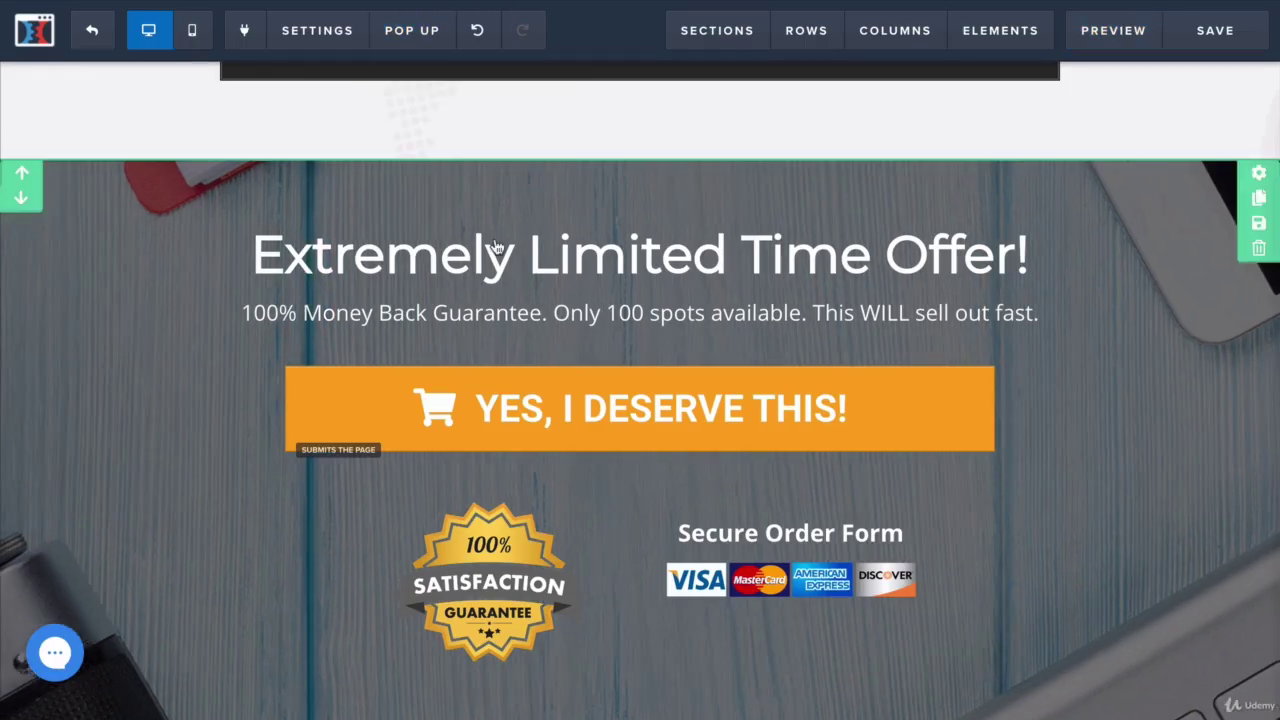
{"action": "scroll", "coordinate": [491, 246], "scroll_direction": "up", "scroll_amount": 5}
{"action": "scroll", "coordinate": [494, 246], "scroll_direction": "down", "scroll_amount": 3}
{"action": "scroll", "coordinate": [494, 246], "scroll_direction": "up", "scroll_amount": 2}
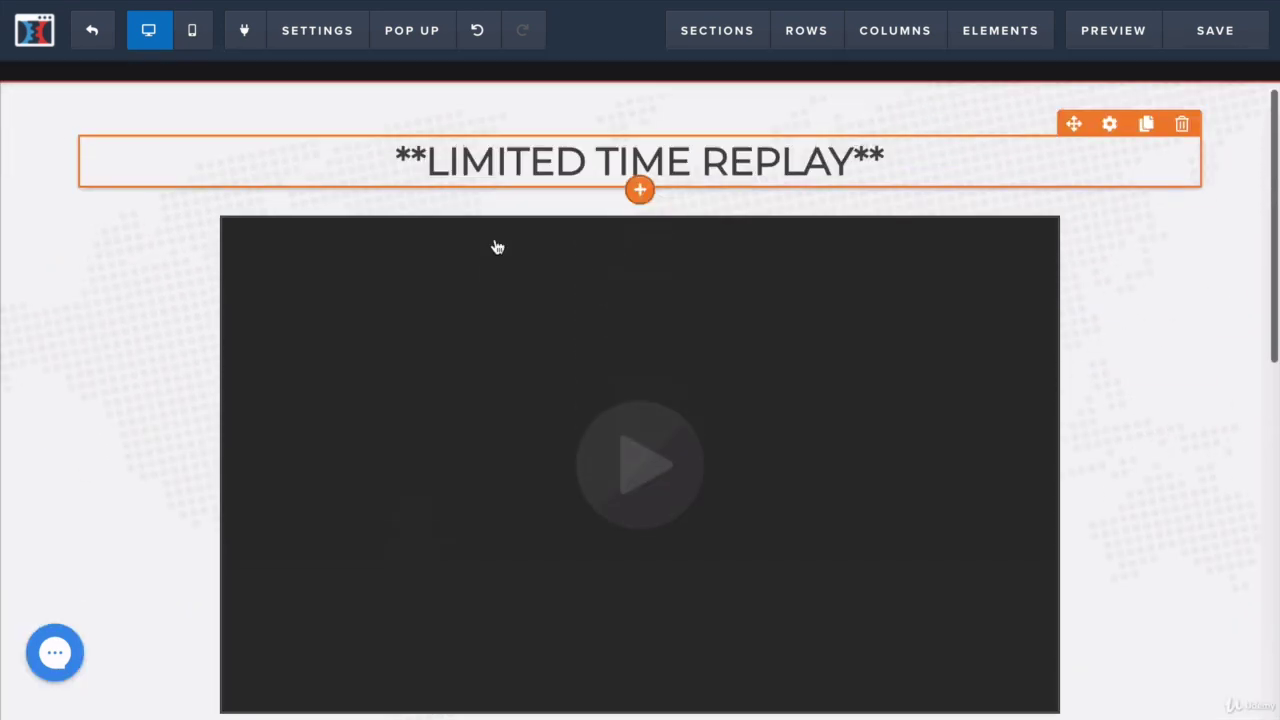
{"action": "scroll", "coordinate": [494, 248], "scroll_direction": "down", "scroll_amount": 6}
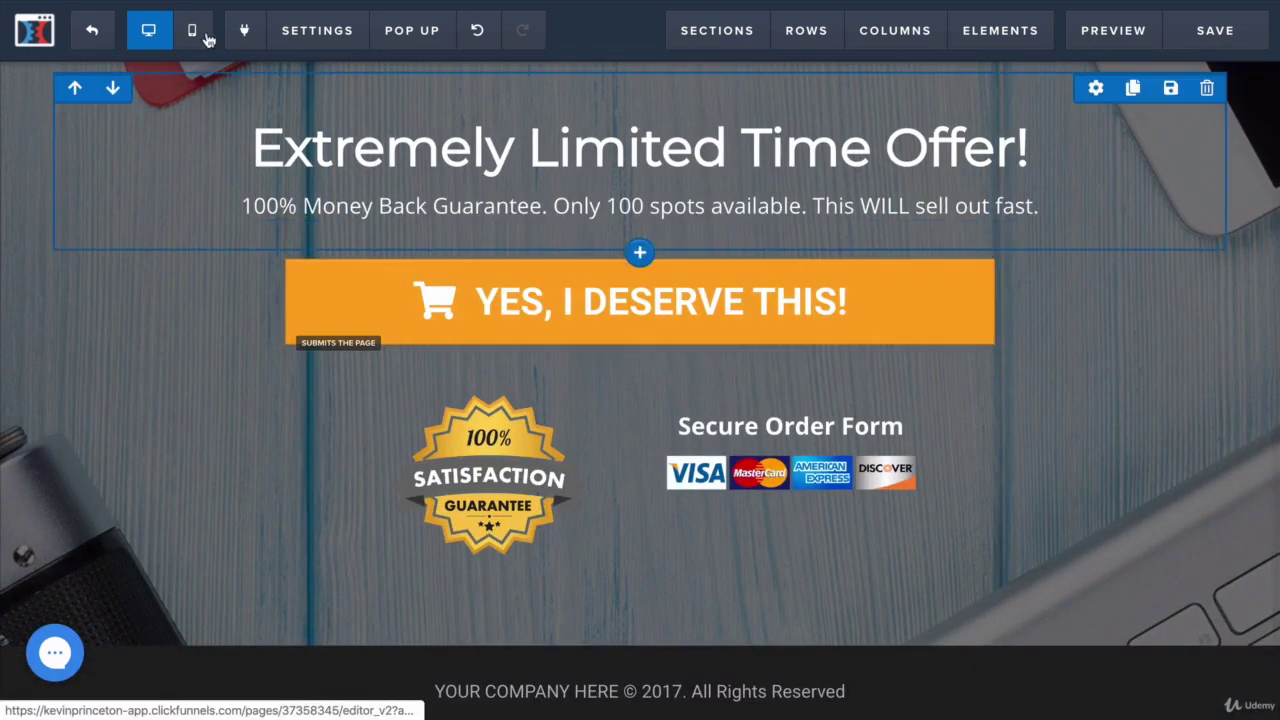